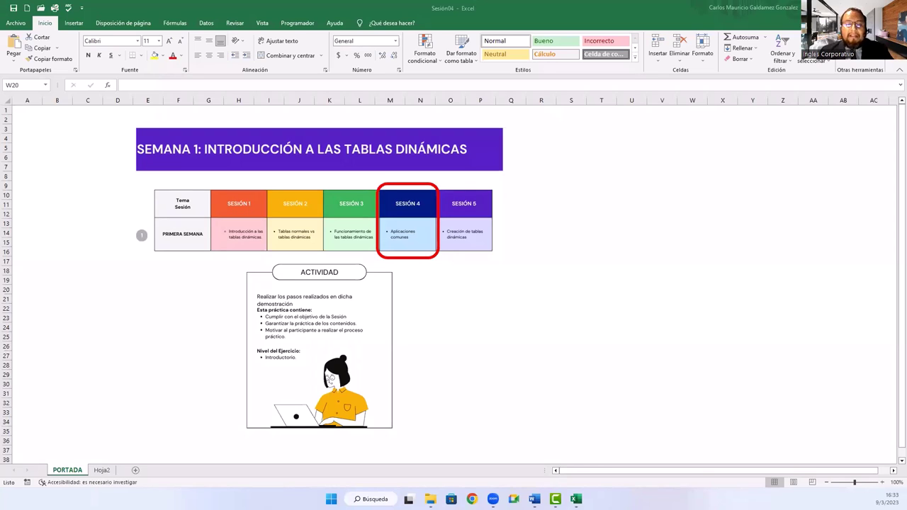
# Convert the Hoja2 sales data $B$2:$G$12 into Table1 with headers.
pyautogui.hotkey('alt', 'Tab')
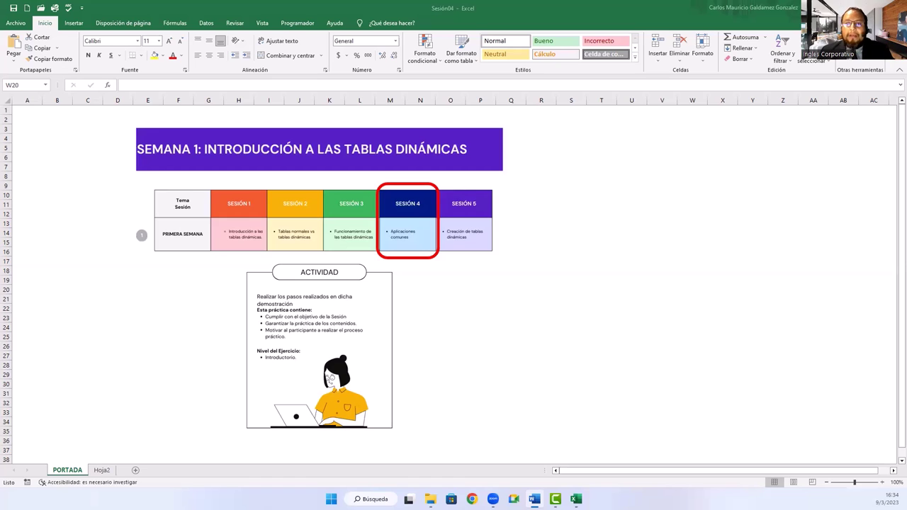
pyautogui.click(106, 472)
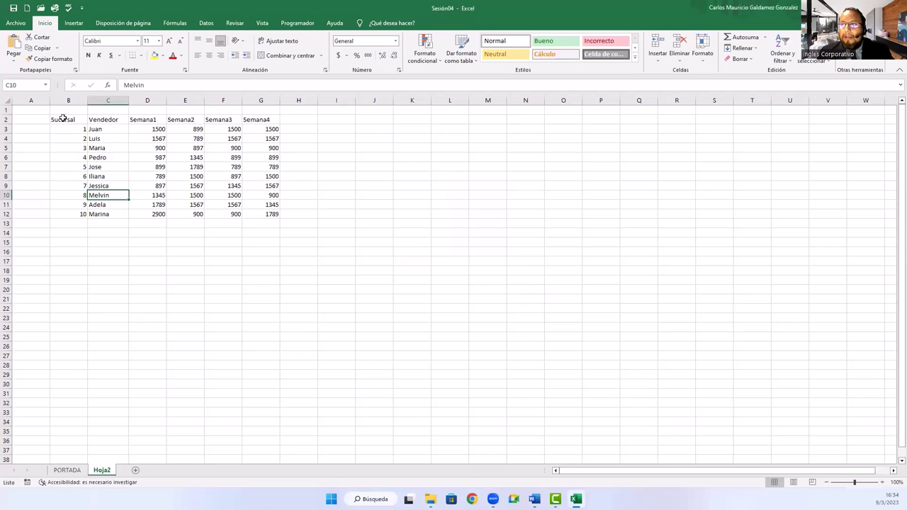
pyautogui.click(98, 139)
pyautogui.click(74, 24)
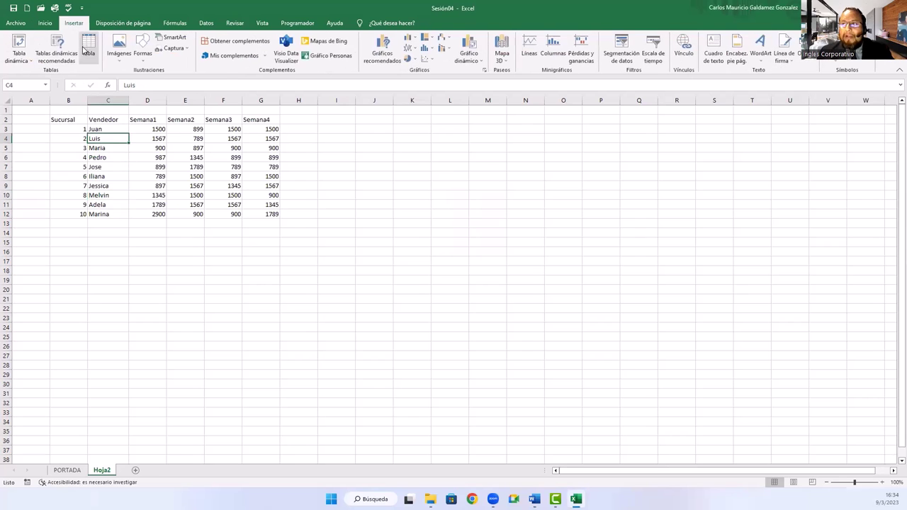
pyautogui.click(88, 46)
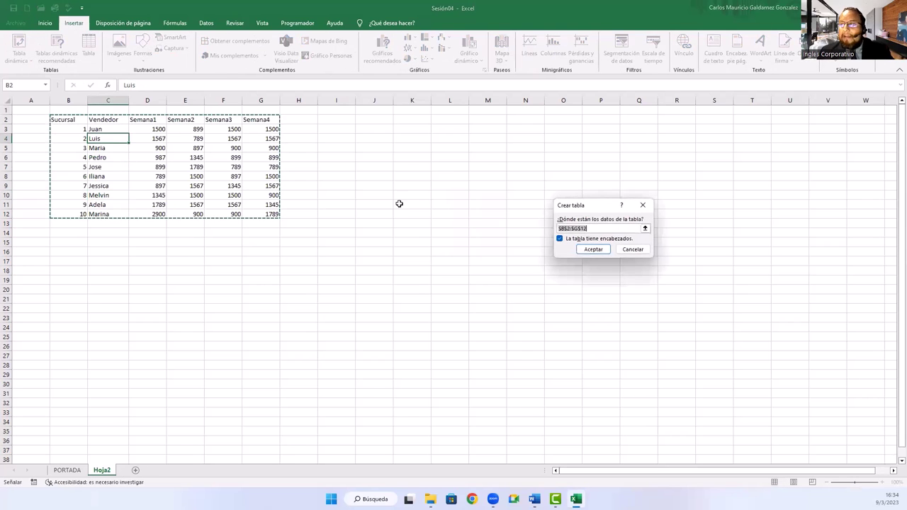
pyautogui.click(601, 251)
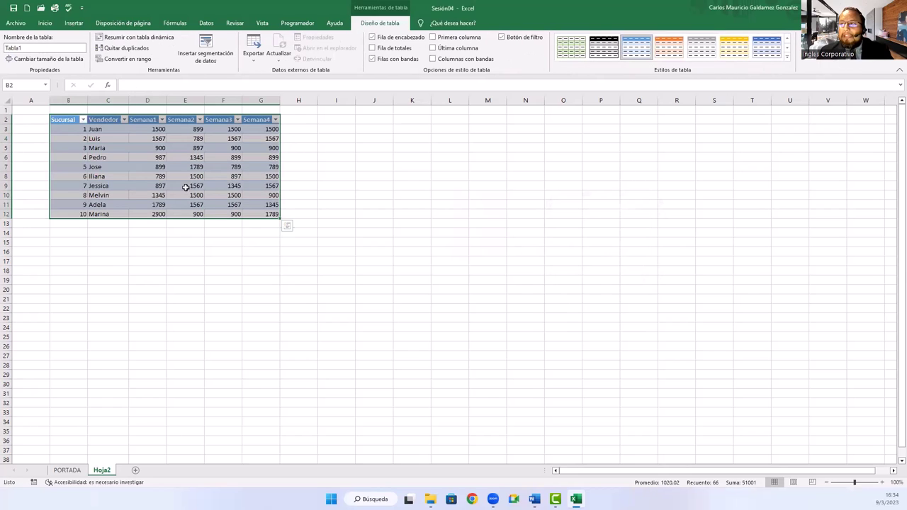
pyautogui.click(162, 157)
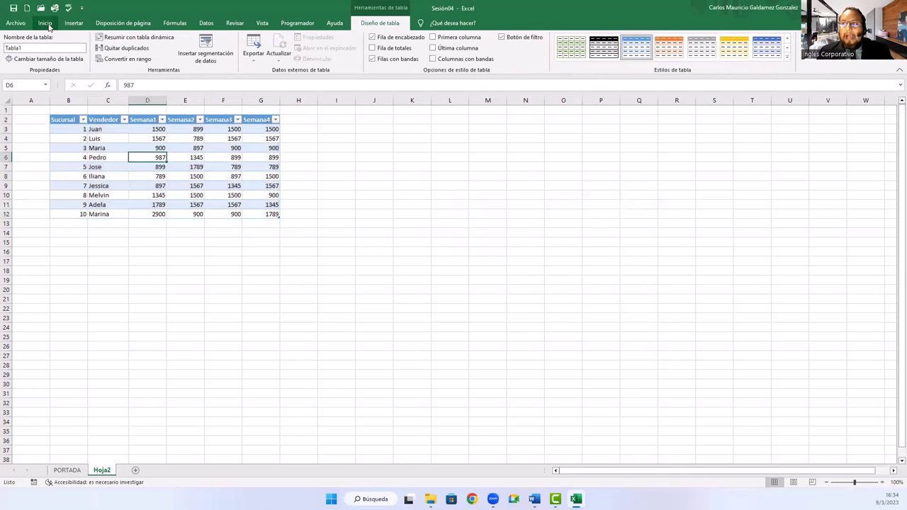
pyautogui.click(45, 23)
pyautogui.click(74, 24)
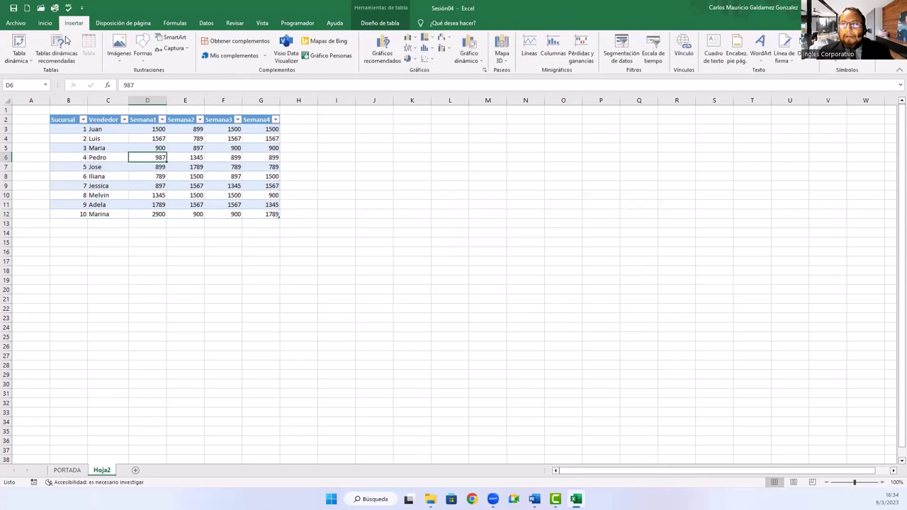
# Insert pivot table TablaDinámica1 from Tabla1 on a new worksheet, Hoja1.
pyautogui.click(19, 48)
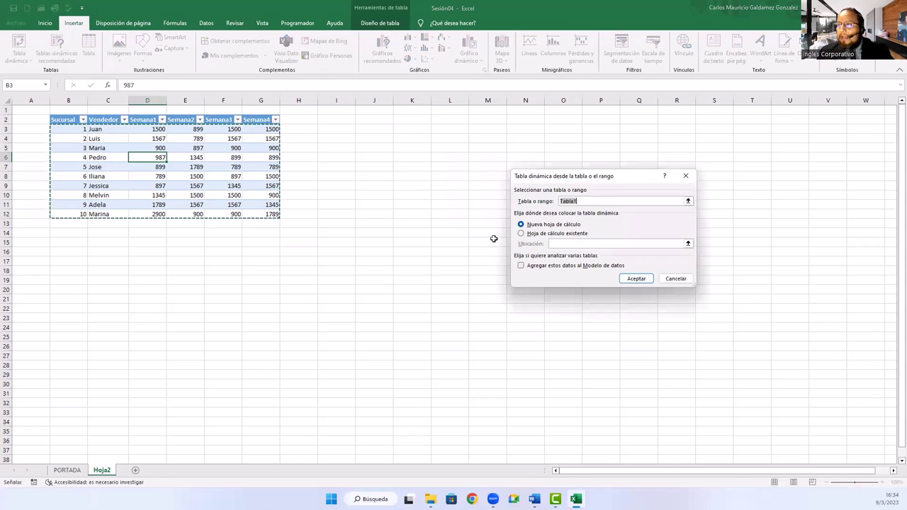
pyautogui.click(627, 280)
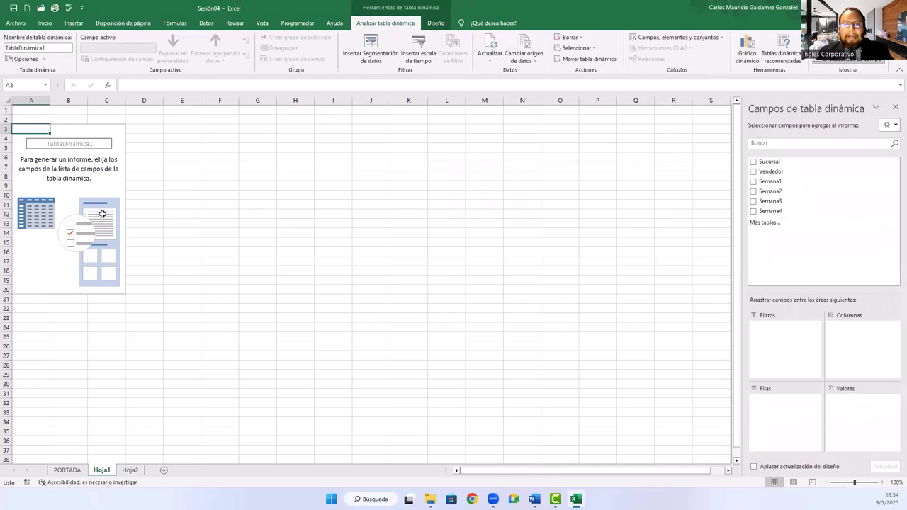
pyautogui.click(100, 186)
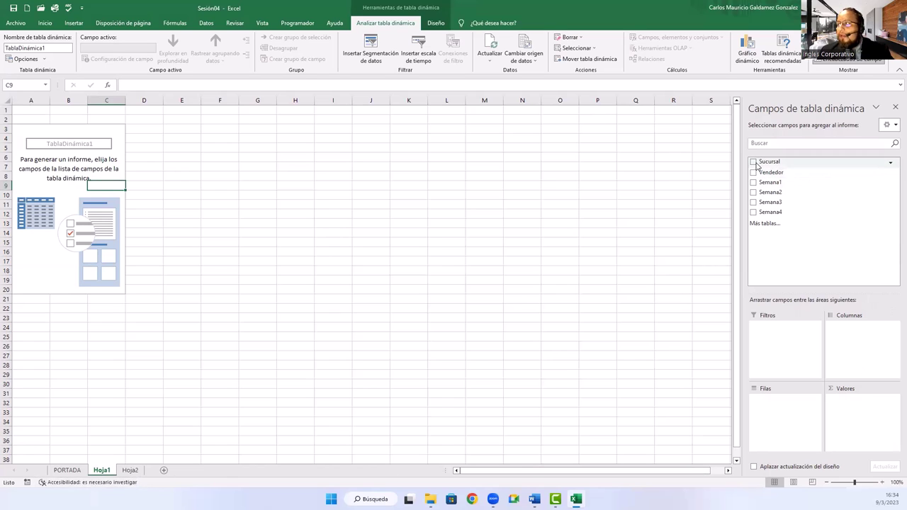
# Put Sucursal in Filtros, Vendedor in Filas, and Semana1 and Semana2 in Valores (totals 13573, 12753).
pyautogui.moveTo(765, 161); pyautogui.dragTo(808, 331)
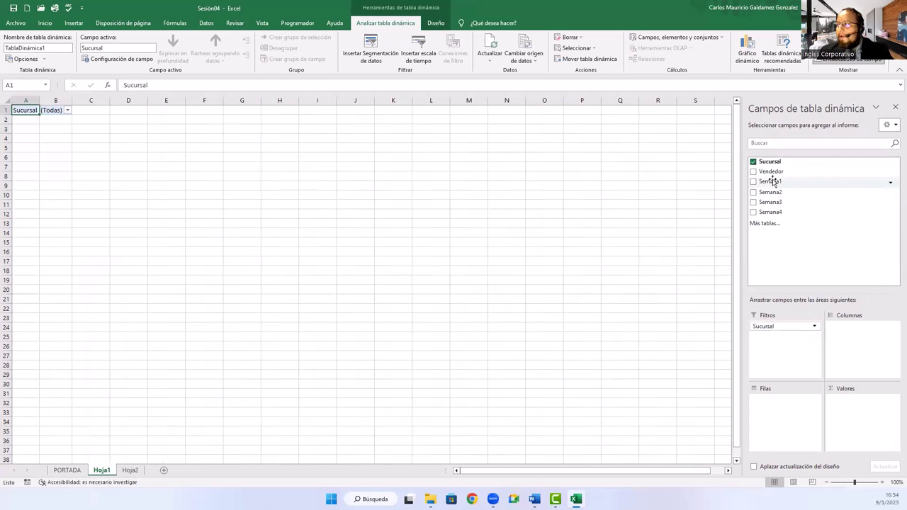
pyautogui.moveTo(771, 172); pyautogui.dragTo(776, 409)
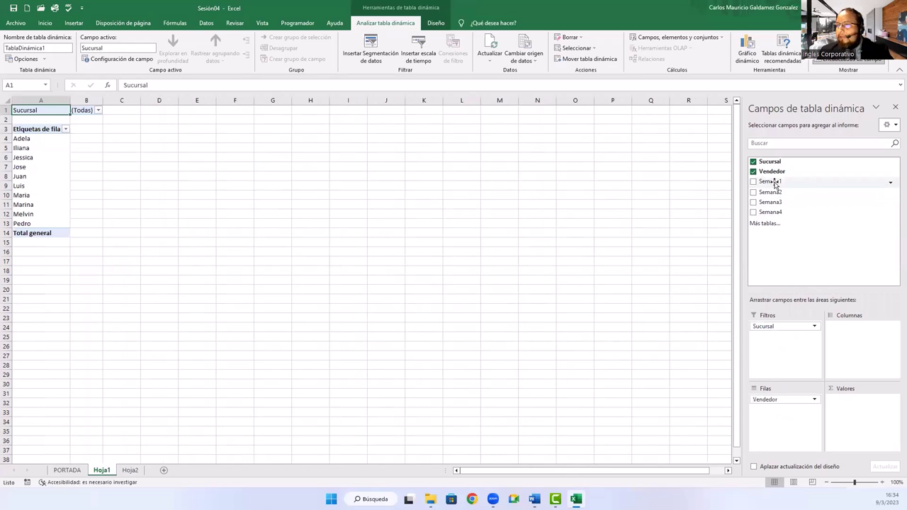
pyautogui.moveTo(774, 184)
pyautogui.mouseDown()
pyautogui.moveTo(844, 340)
pyautogui.moveTo(785, 208)
pyautogui.mouseUp()
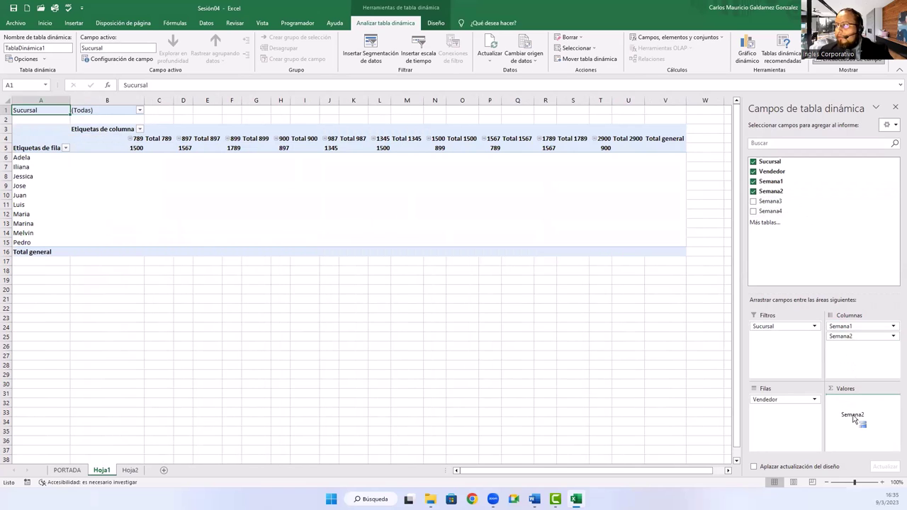
pyautogui.moveTo(784, 207); pyautogui.dragTo(854, 418)
pyautogui.moveTo(843, 327); pyautogui.dragTo(851, 398)
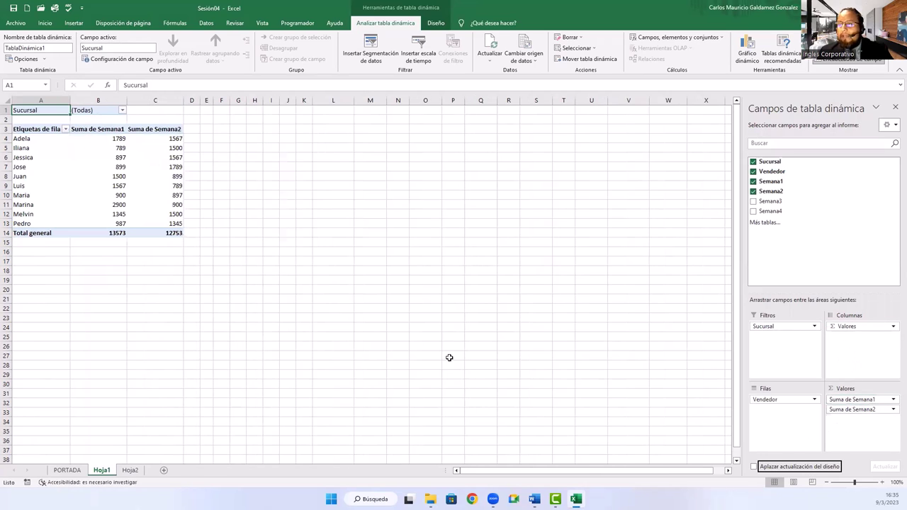
pyautogui.click(90, 187)
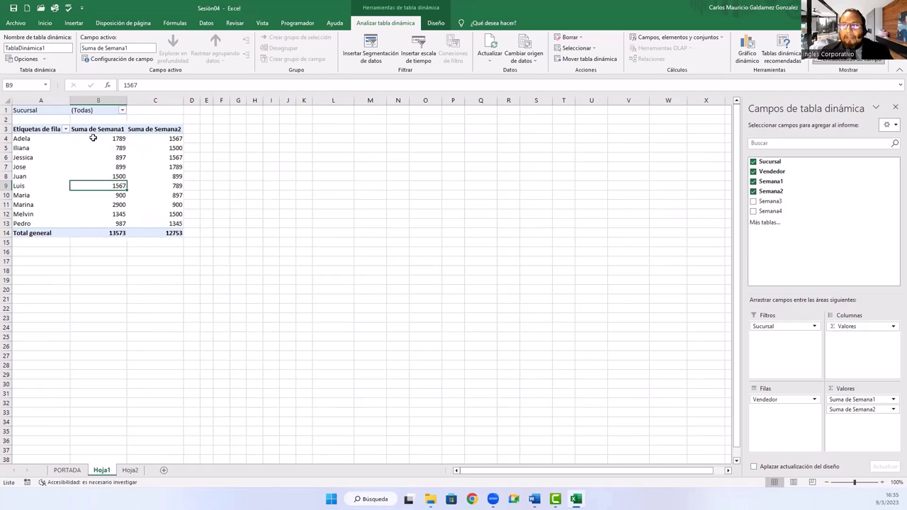
pyautogui.moveTo(92, 138)
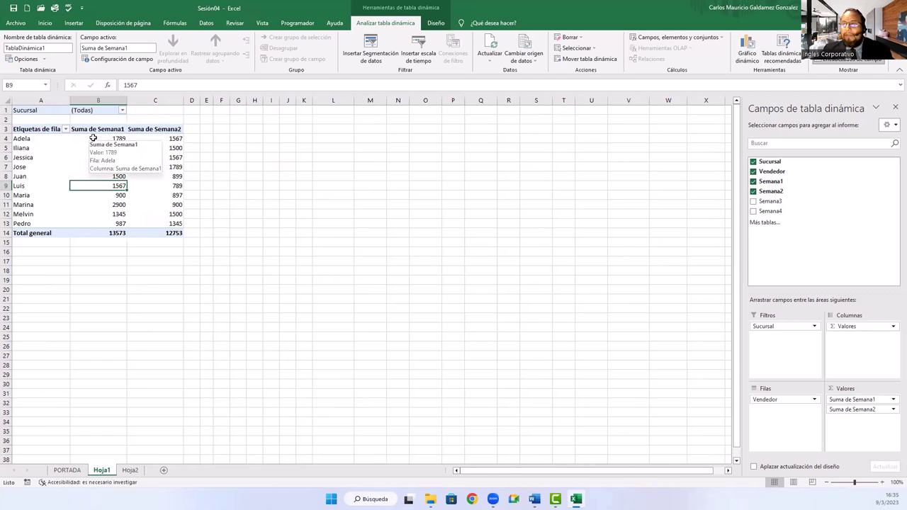
# Select Juan's weekly values D3:G3 in the Hoja2 source table.
pyautogui.click(93, 138)
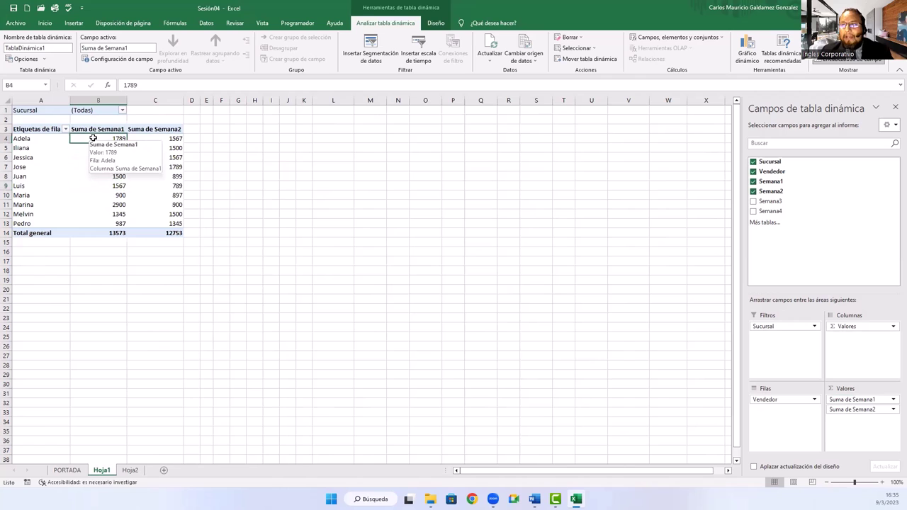
pyautogui.click(124, 473)
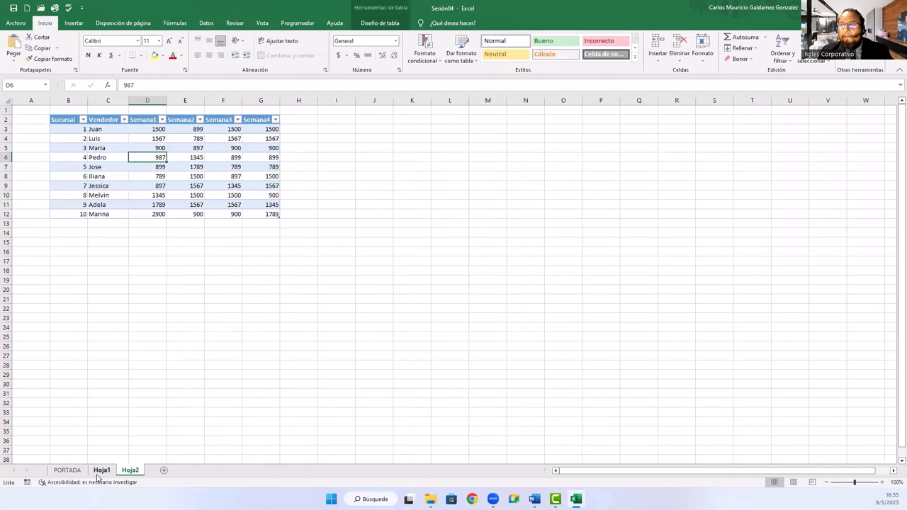
pyautogui.click(100, 471)
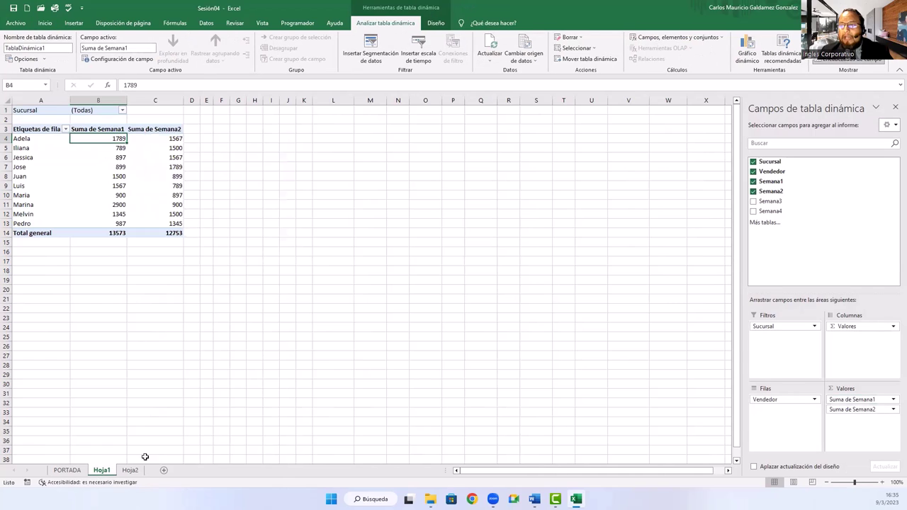
pyautogui.click(129, 470)
pyautogui.click(151, 129)
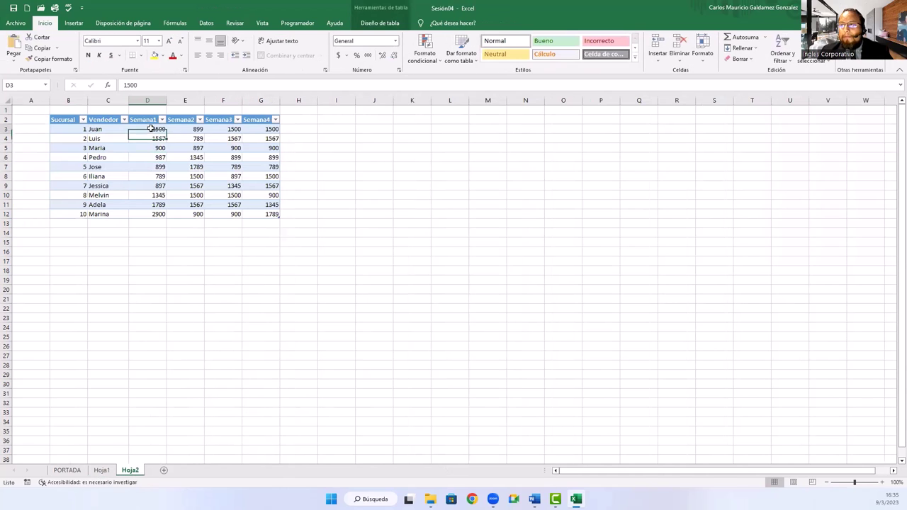
pyautogui.moveTo(151, 129); pyautogui.dragTo(261, 129)
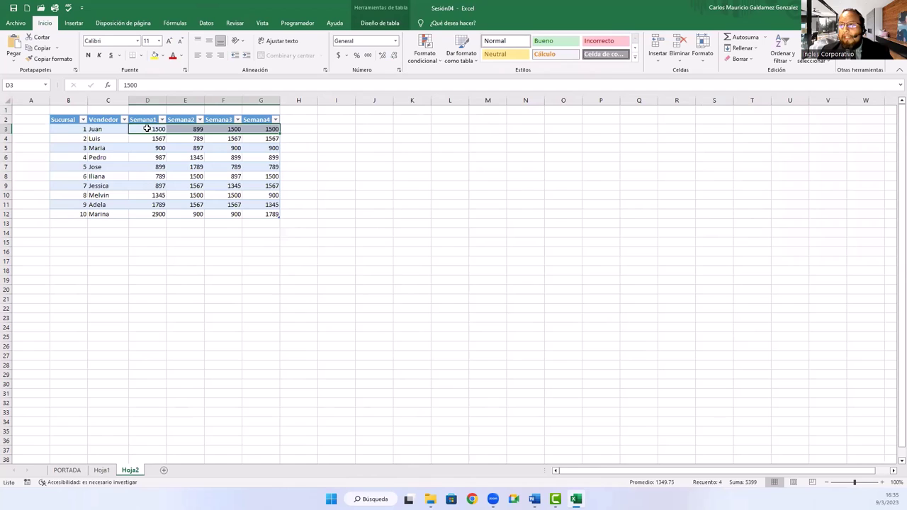
pyautogui.click(146, 129)
pyautogui.moveTo(136, 129); pyautogui.dragTo(261, 129)
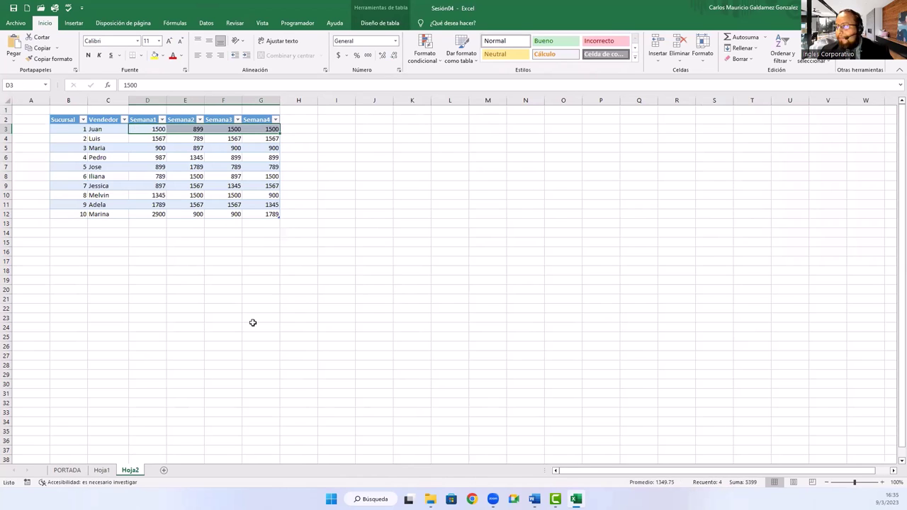
# Compare Juan's pivot sum in B8 (1500 for Semana1) with Hoja2, ending on Hoja1.
pyautogui.click(101, 470)
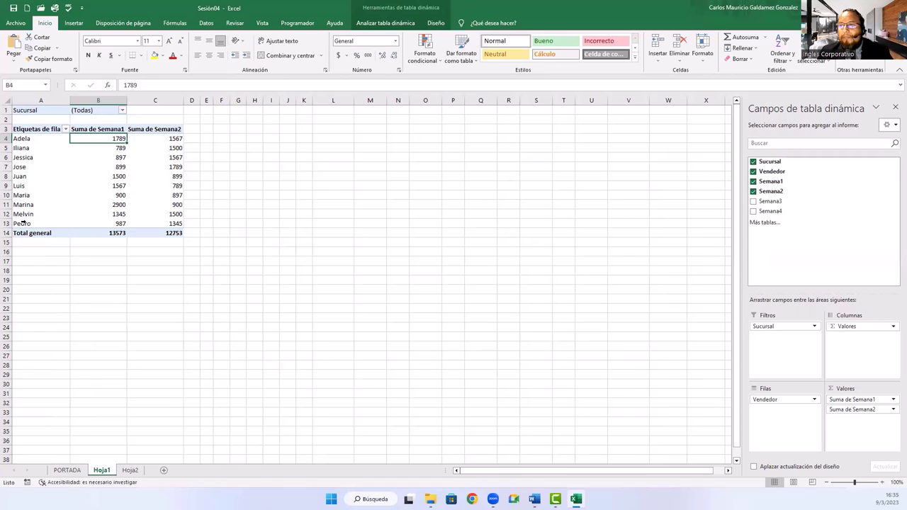
pyautogui.click(105, 177)
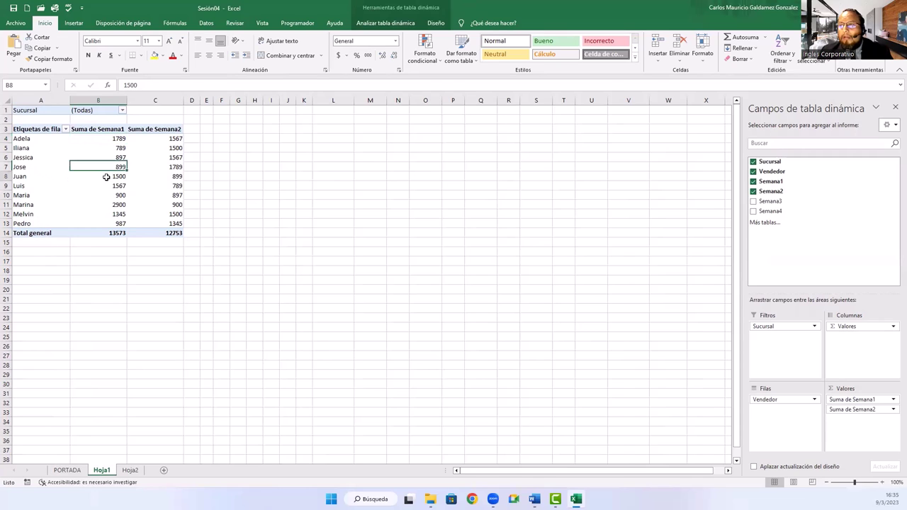
pyautogui.click(130, 470)
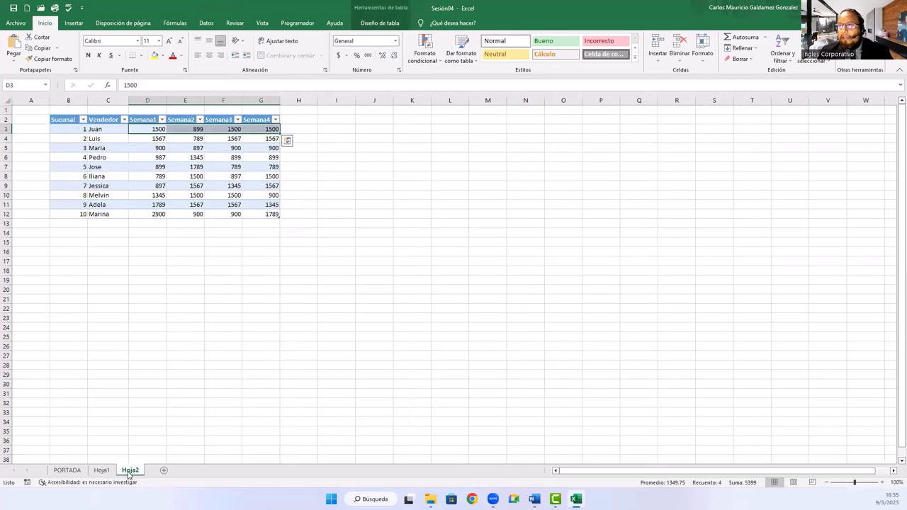
pyautogui.click(102, 471)
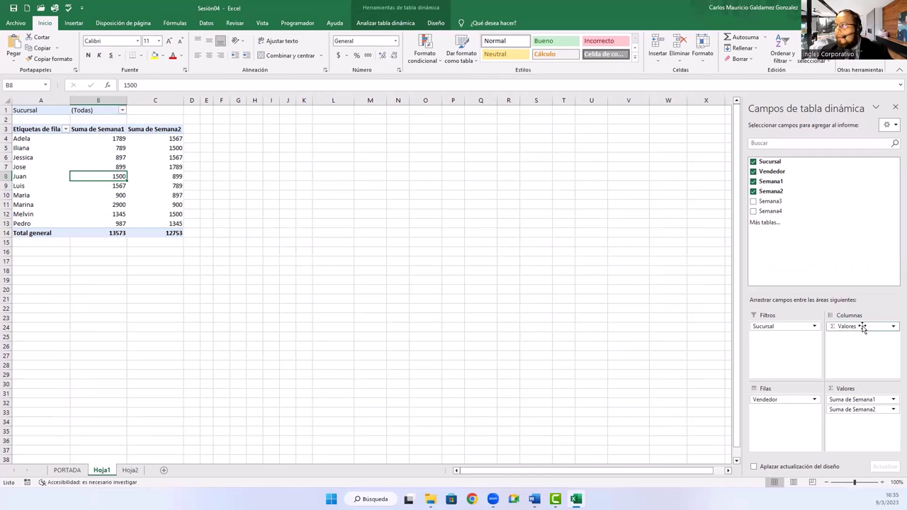
# Clear the value fields, move Vendedor to Columnas, and try different placements for Semana1 and Semana2.
pyautogui.click(892, 327)
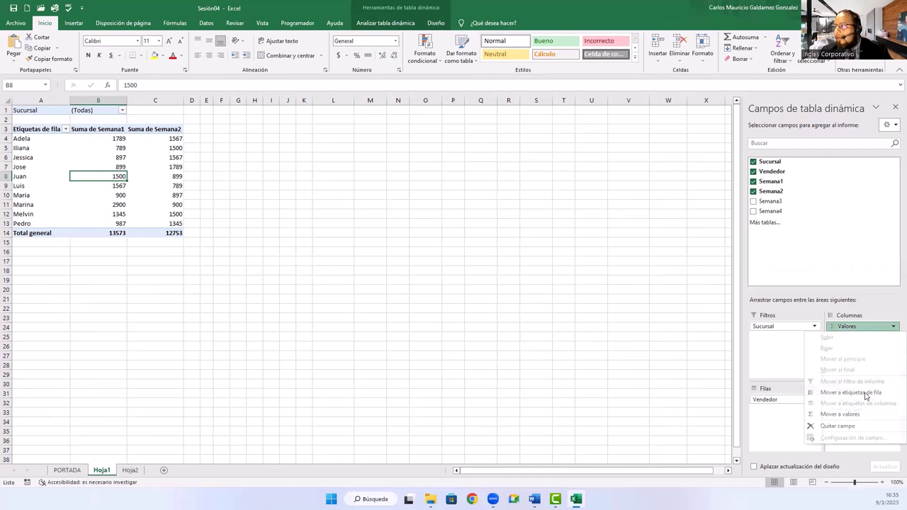
pyautogui.click(838, 425)
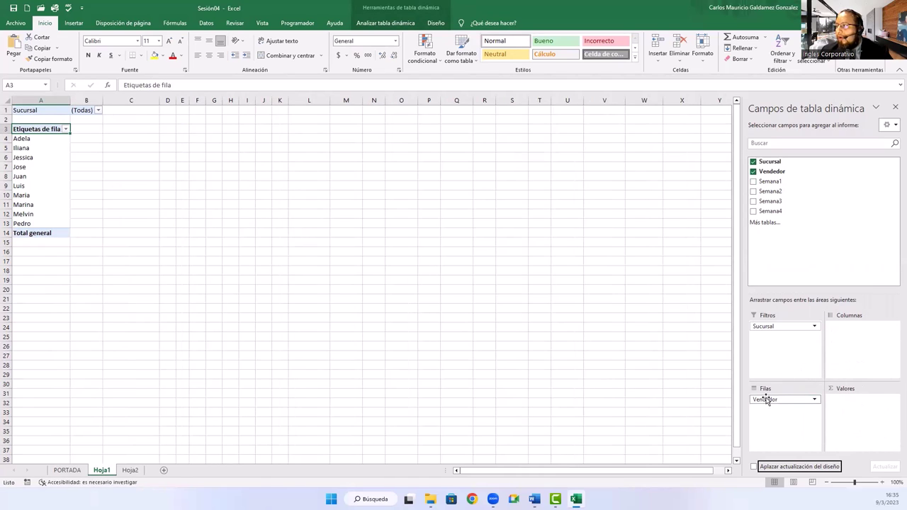
pyautogui.moveTo(766, 399); pyautogui.dragTo(862, 341)
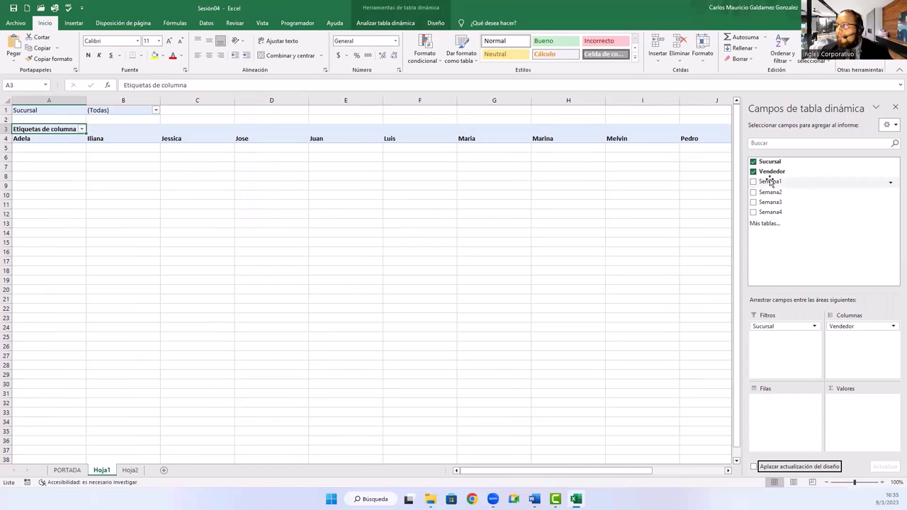
pyautogui.moveTo(769, 181)
pyautogui.mouseDown()
pyautogui.moveTo(791, 384)
pyautogui.moveTo(787, 421)
pyautogui.mouseUp()
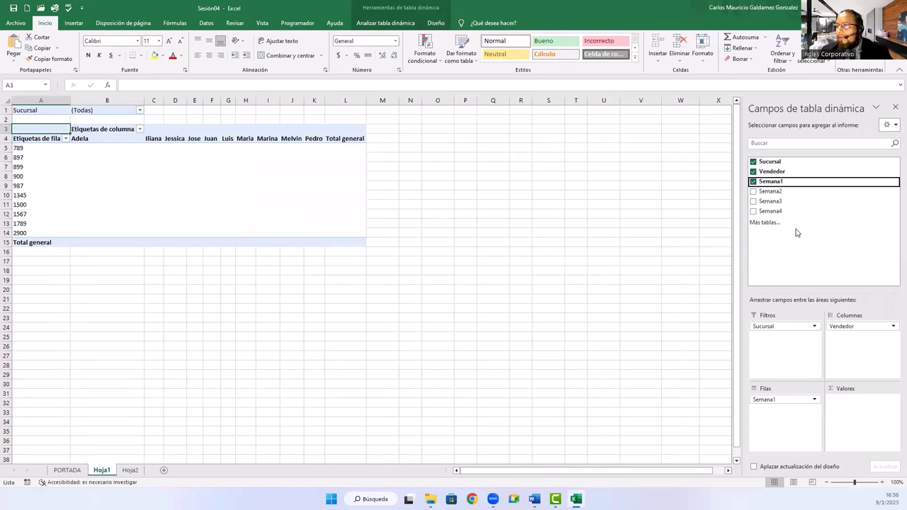
pyautogui.moveTo(771, 195)
pyautogui.mouseDown()
pyautogui.moveTo(782, 421)
pyautogui.moveTo(861, 417)
pyautogui.mouseUp()
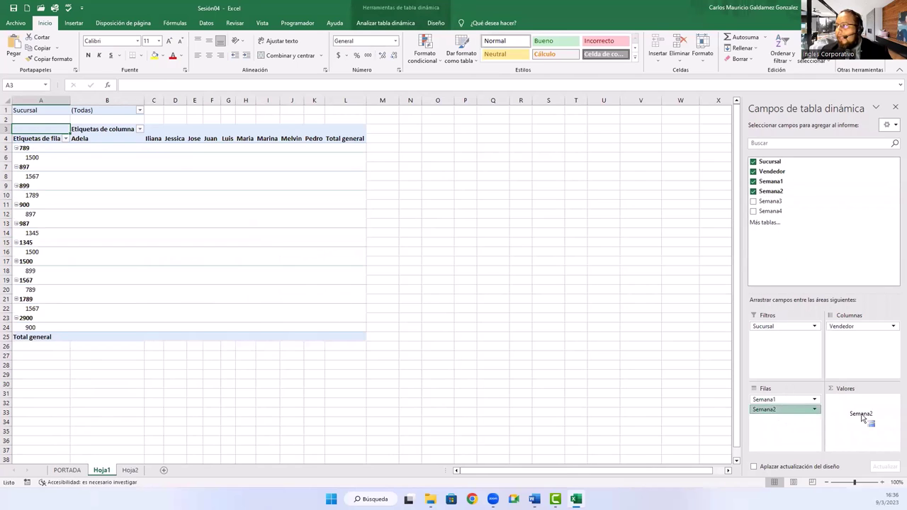
pyautogui.moveTo(779, 401); pyautogui.dragTo(861, 422)
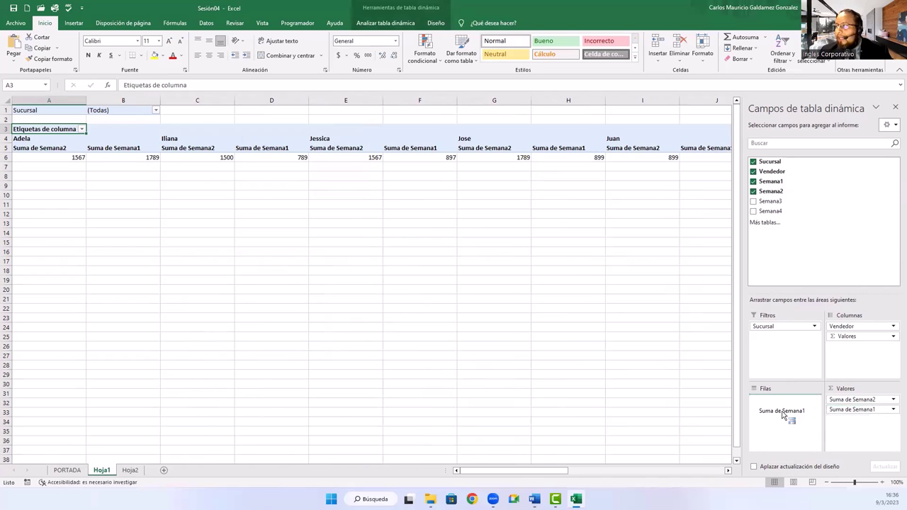
pyautogui.moveTo(850, 415); pyautogui.dragTo(773, 411)
pyautogui.moveTo(857, 399); pyautogui.dragTo(786, 409)
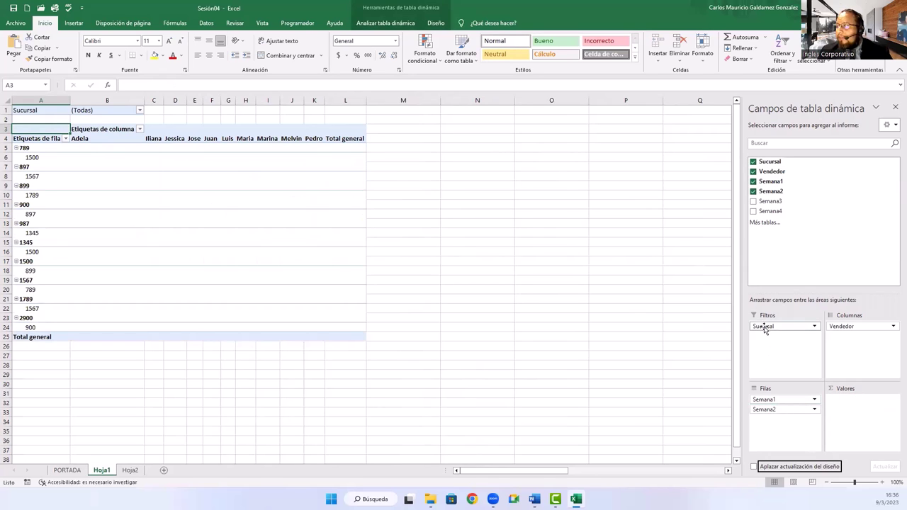
# Sum Semana1 in Valores with Sucursal as rows, and remove Semana2 from the pivot.
pyautogui.moveTo(765, 400); pyautogui.dragTo(853, 410)
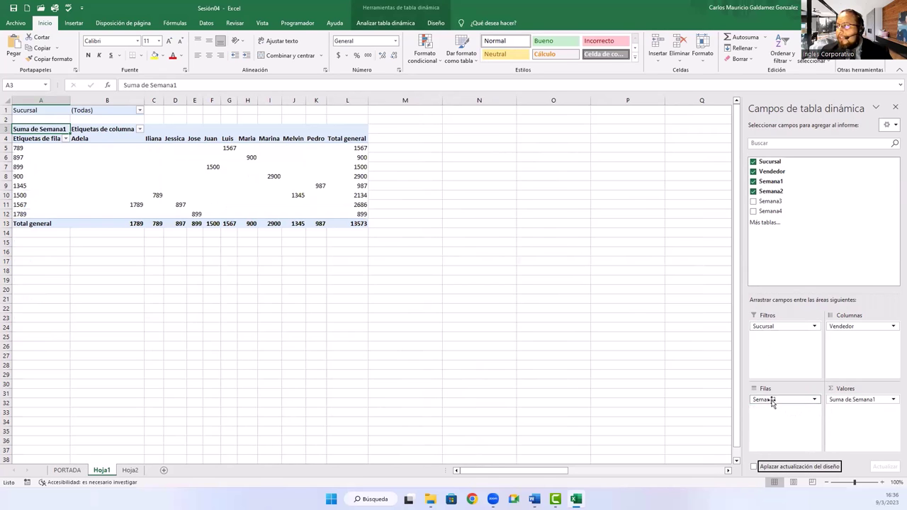
pyautogui.moveTo(776, 400); pyautogui.dragTo(850, 415)
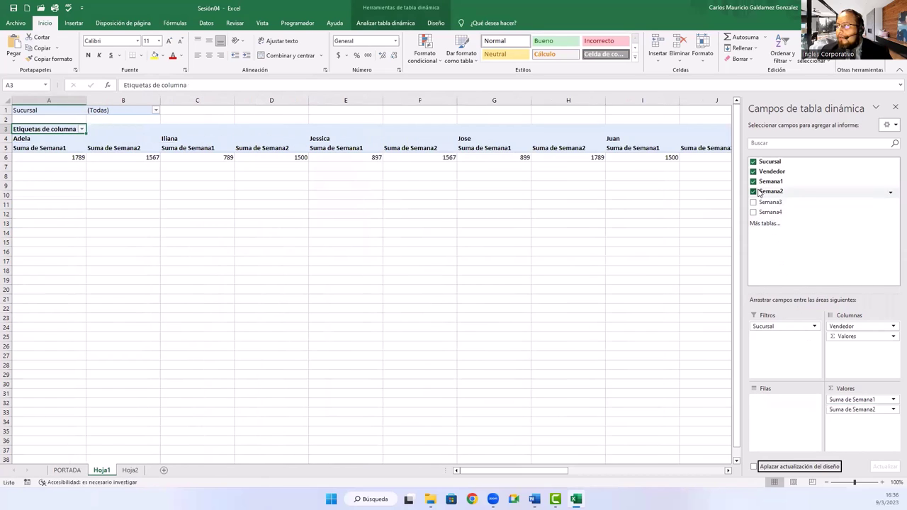
pyautogui.moveTo(765, 326); pyautogui.dragTo(765, 423)
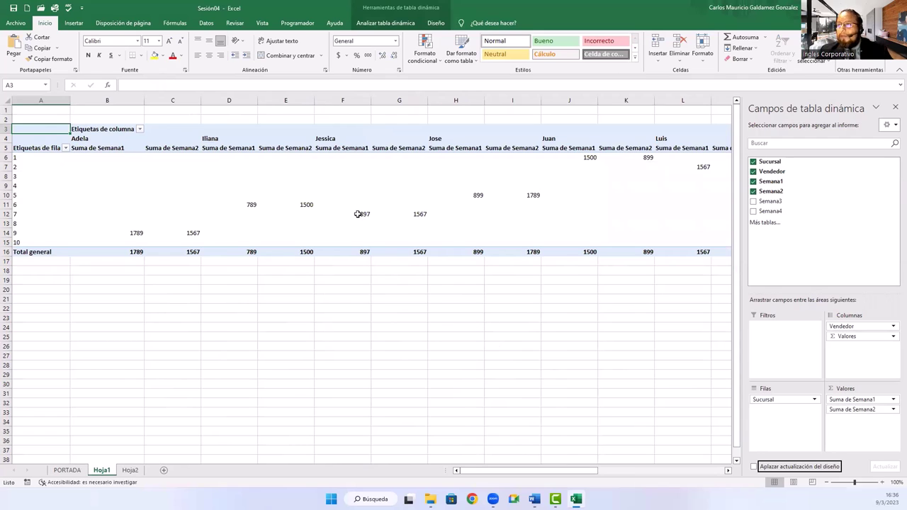
pyautogui.moveTo(843, 411); pyautogui.dragTo(797, 226)
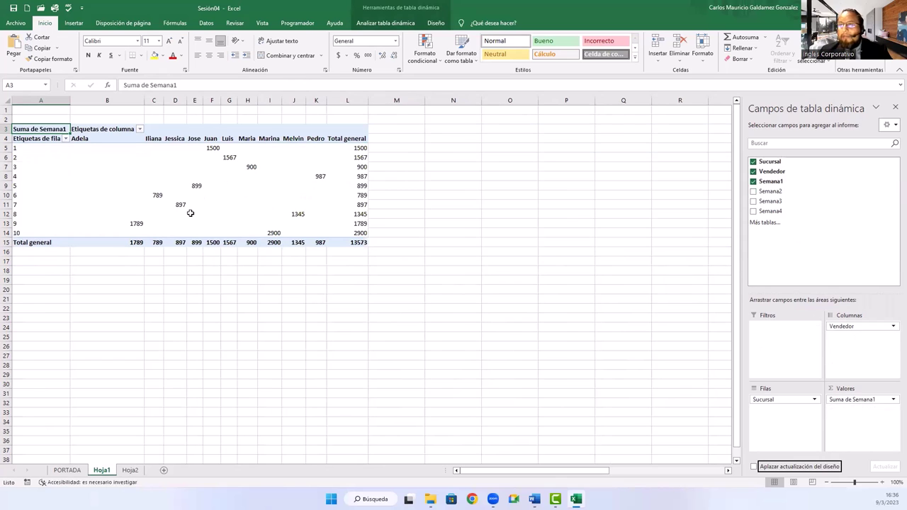
# Format pivot values B5:L15 as Contabilidad, giving a $13,573.00 grand total.
pyautogui.click(190, 213)
pyautogui.click(177, 185)
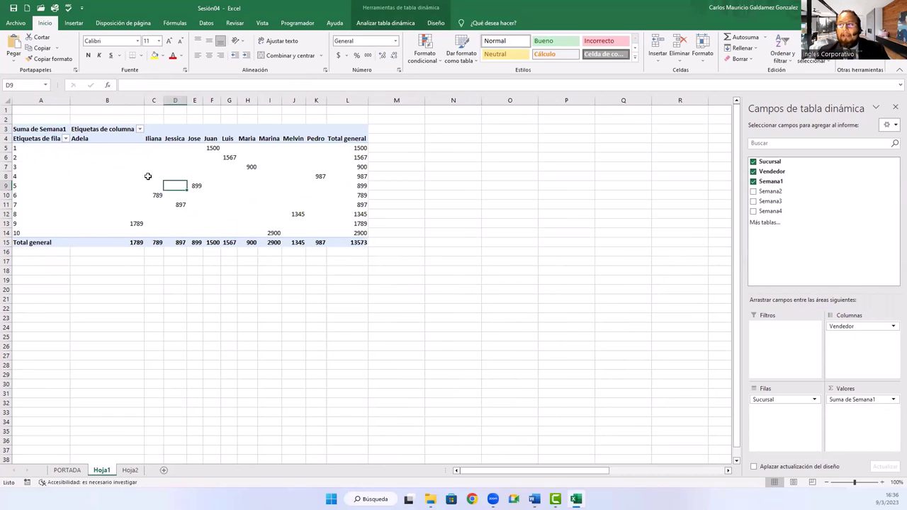
pyautogui.click(141, 165)
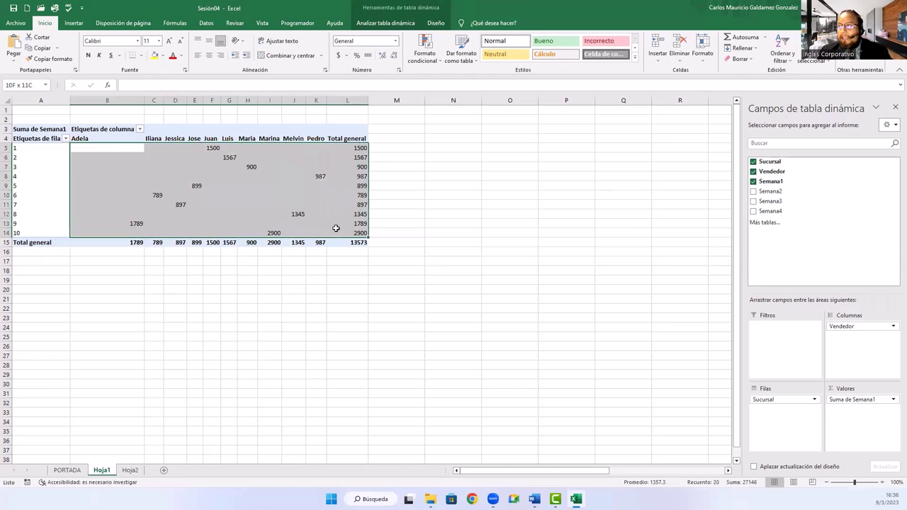
pyautogui.moveTo(160, 179); pyautogui.dragTo(340, 239)
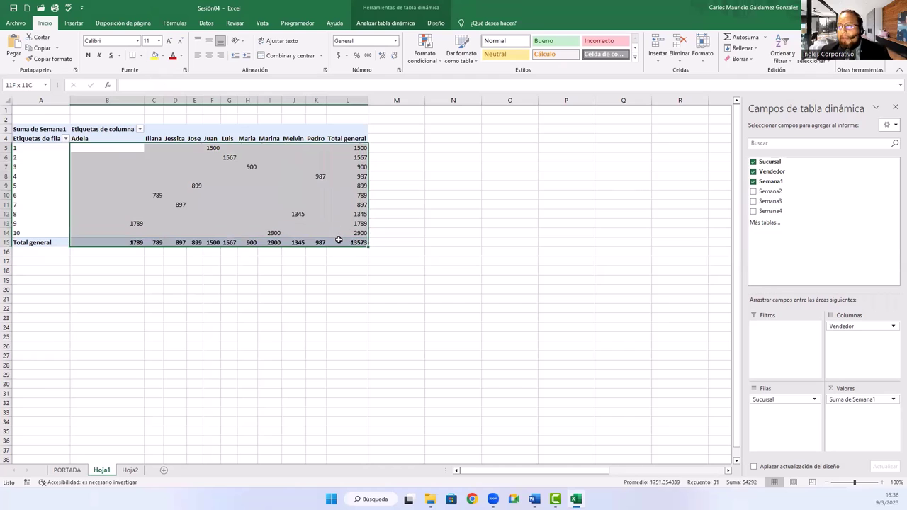
pyautogui.click(395, 41)
pyautogui.click(374, 116)
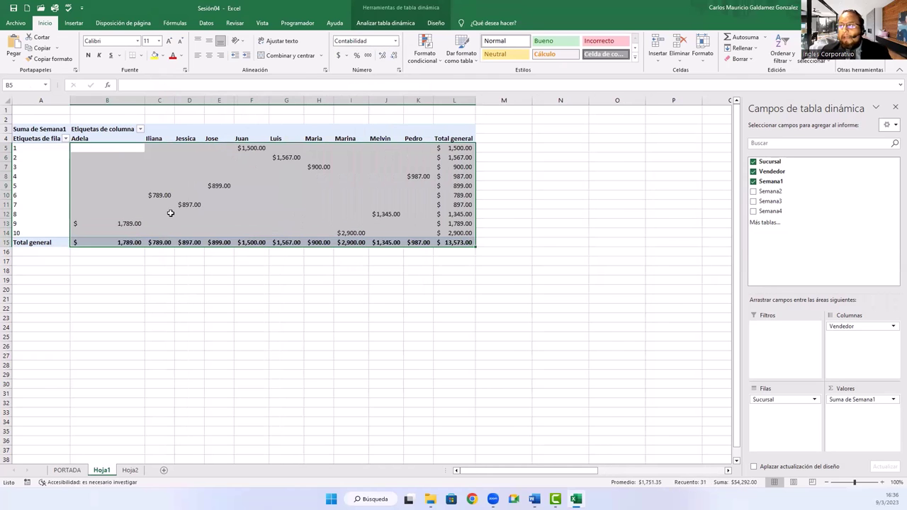
pyautogui.click(171, 213)
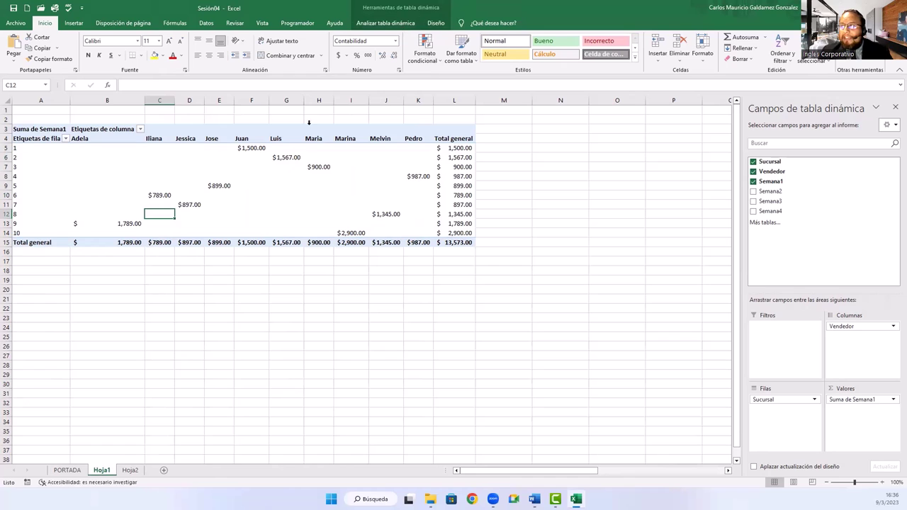
pyautogui.click(209, 306)
pyautogui.click(195, 175)
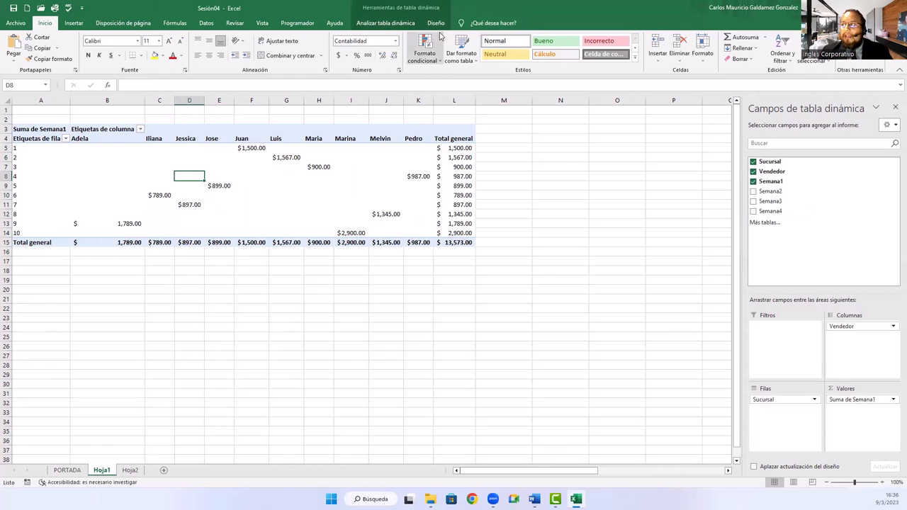
# Try several PivotTable styles and settle on the light blue style.
pyautogui.click(437, 24)
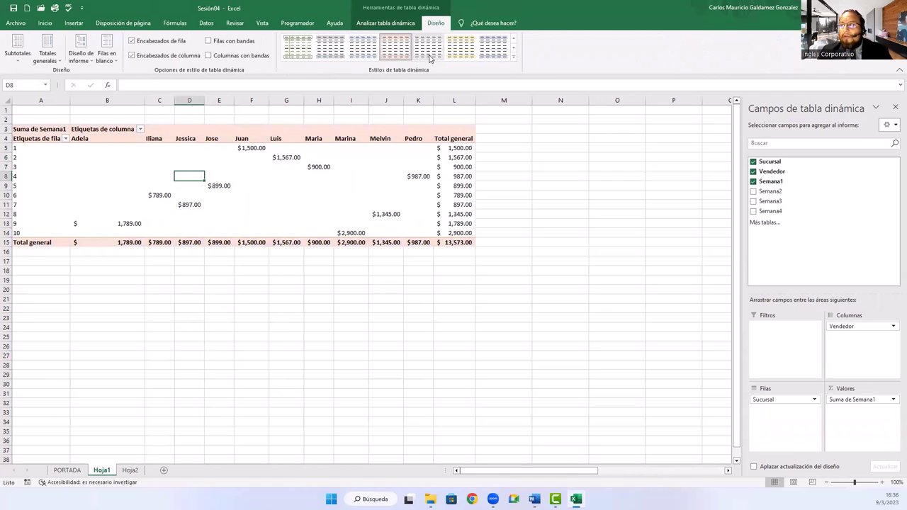
pyautogui.click(460, 48)
pyautogui.click(515, 58)
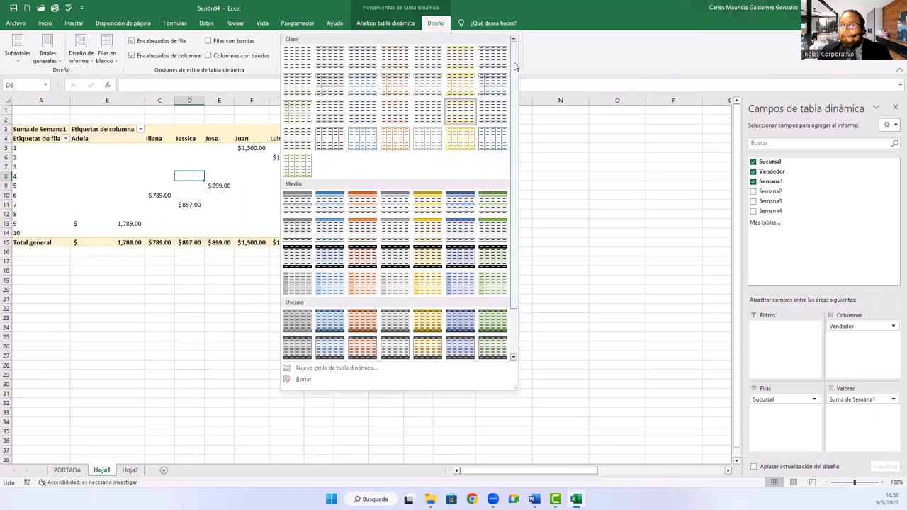
pyautogui.click(457, 206)
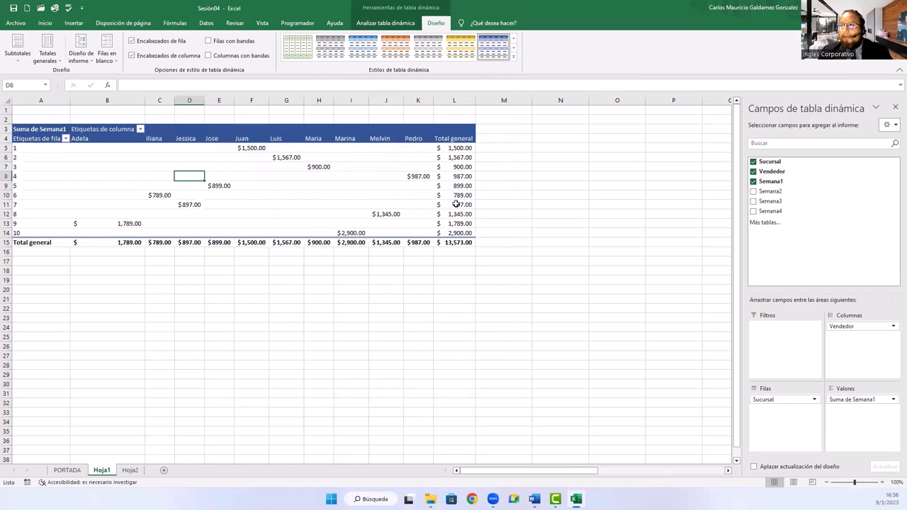
pyautogui.click(513, 57)
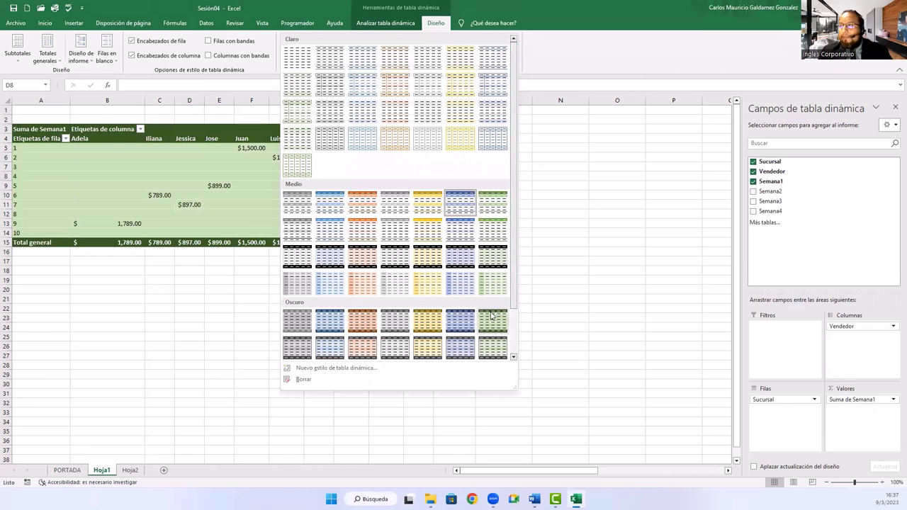
pyautogui.click(491, 317)
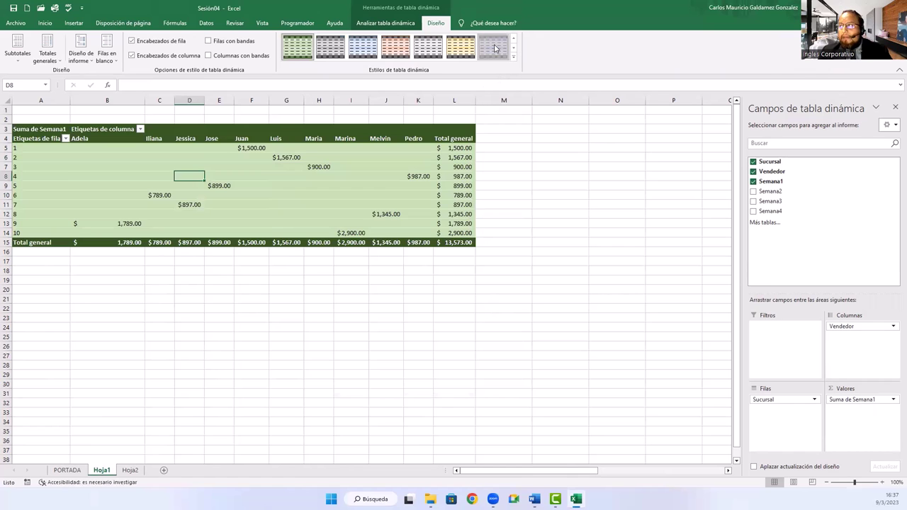
pyautogui.click(410, 48)
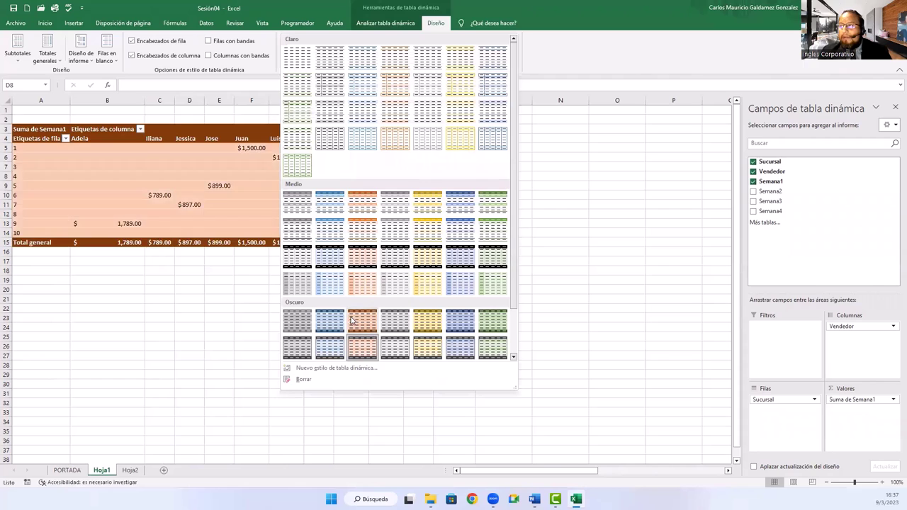
pyautogui.click(366, 260)
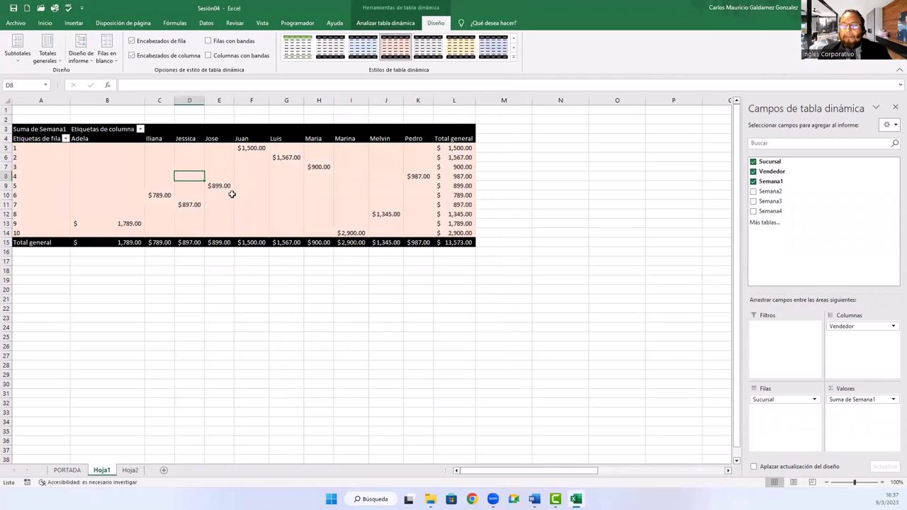
pyautogui.click(366, 55)
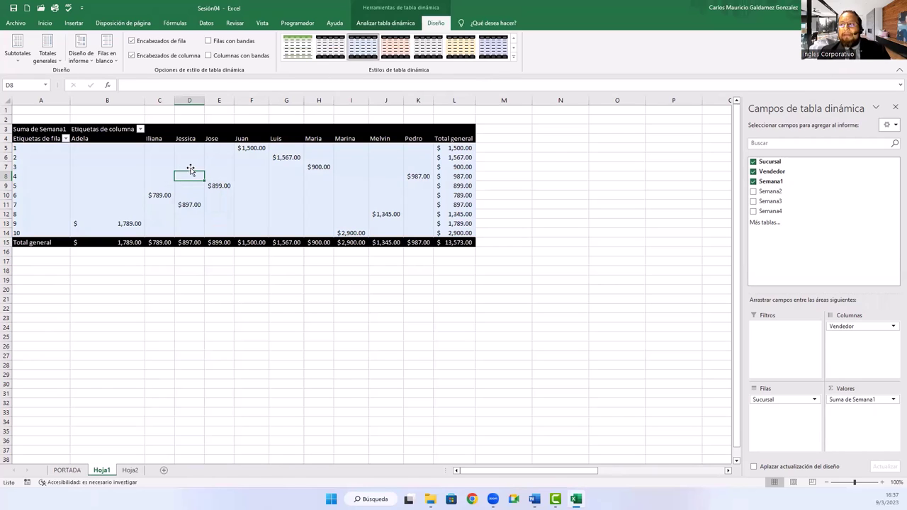
# Turn Banded Rows on, then turn it off again.
pyautogui.click(208, 41)
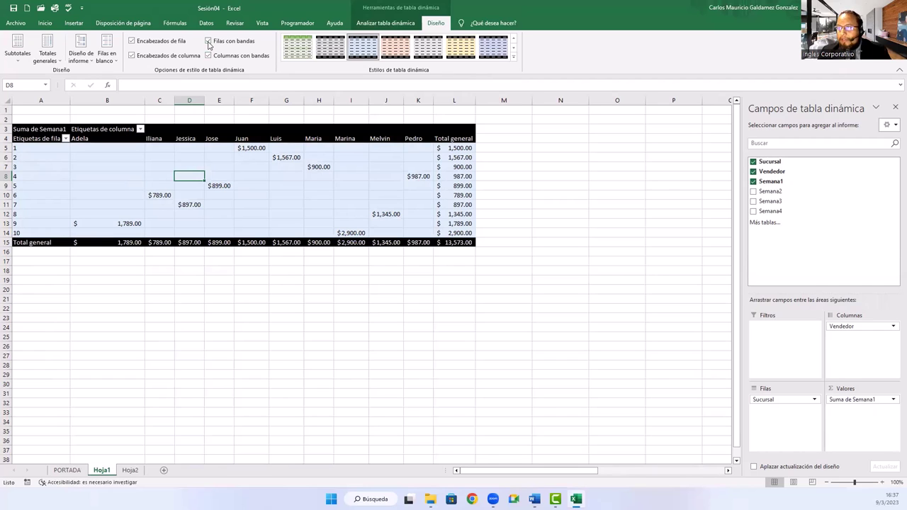
pyautogui.click(209, 41)
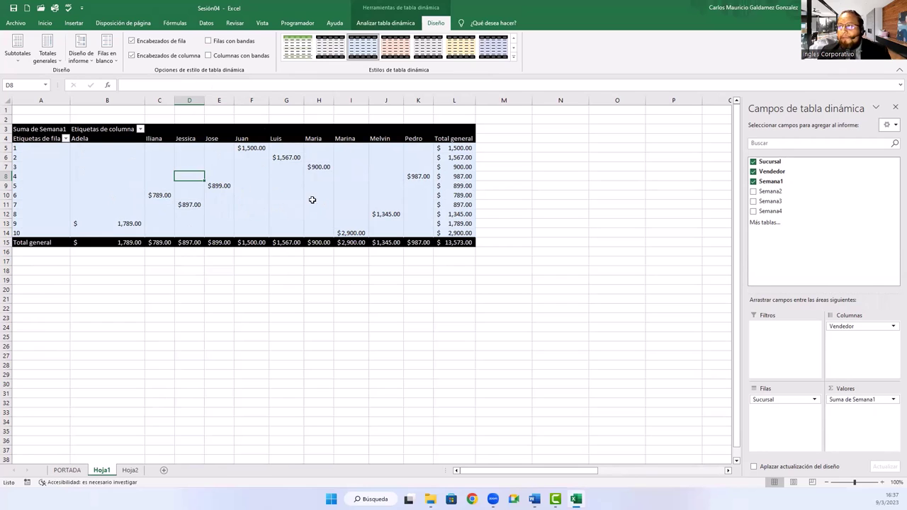
pyautogui.moveTo(197, 203)
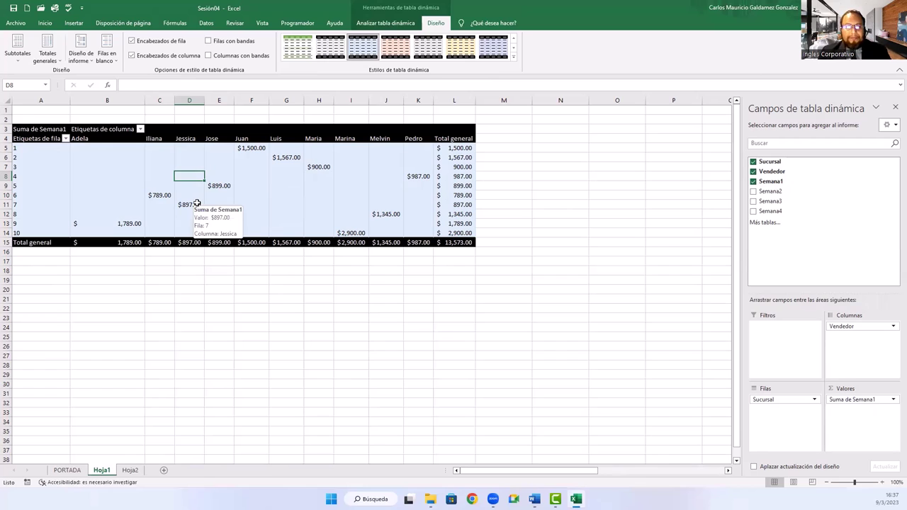
# Check each seller's Total general in row 15, up to the overall 13573 in L15.
pyautogui.click(238, 202)
pyautogui.click(100, 242)
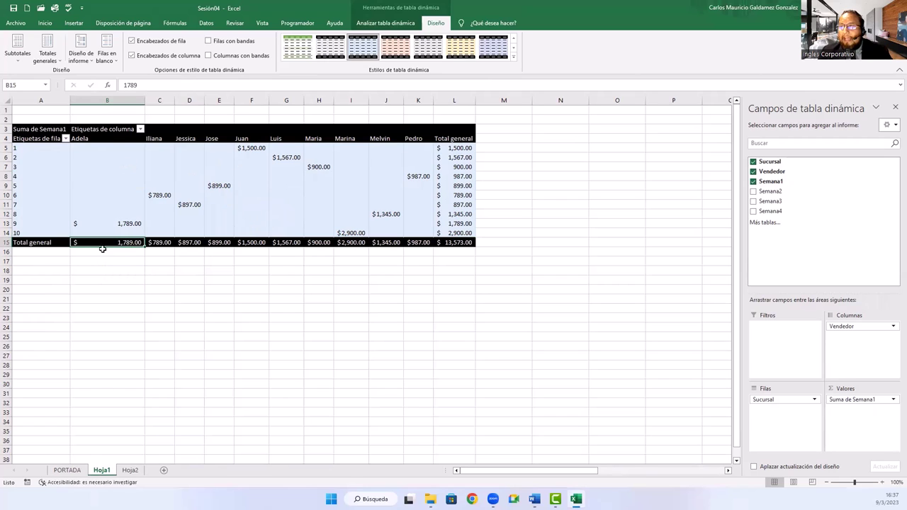
pyautogui.click(160, 242)
pyautogui.click(192, 242)
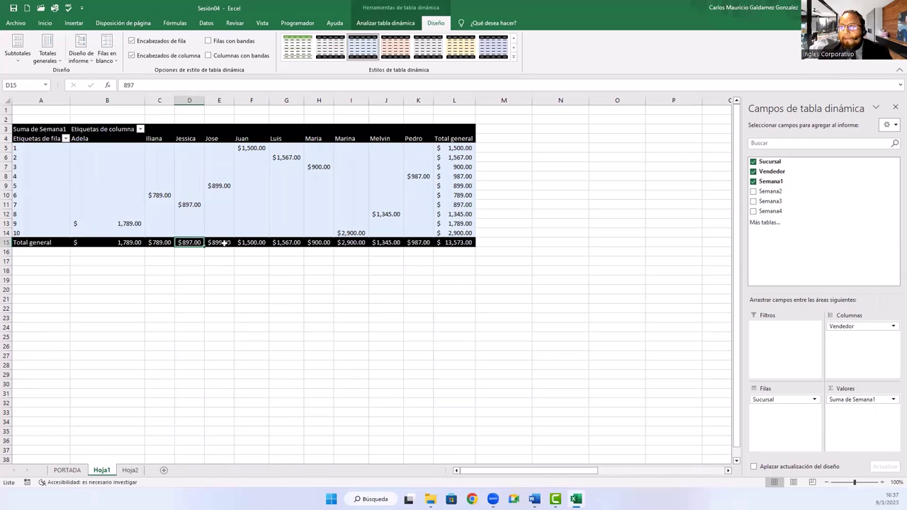
pyautogui.click(223, 242)
pyautogui.click(253, 244)
pyautogui.click(288, 244)
pyautogui.click(325, 246)
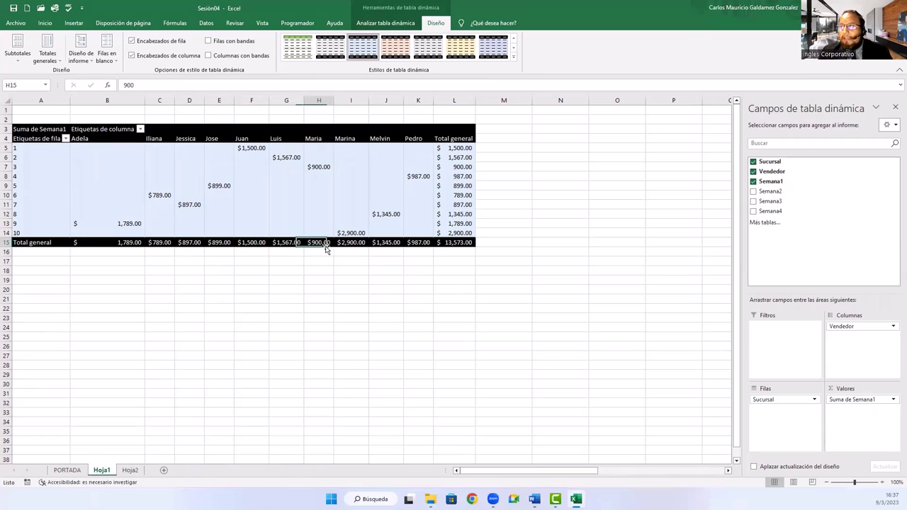
pyautogui.click(351, 244)
pyautogui.click(387, 244)
pyautogui.click(418, 243)
pyautogui.click(447, 243)
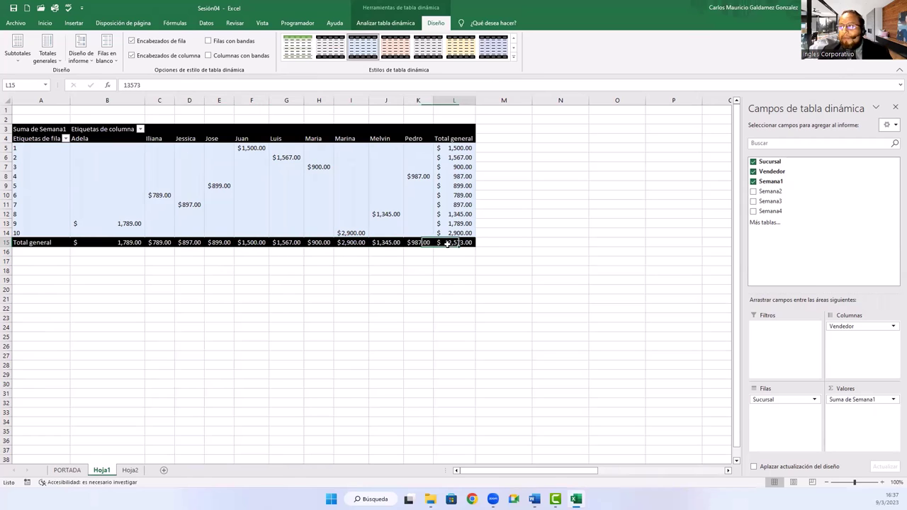
pyautogui.click(131, 242)
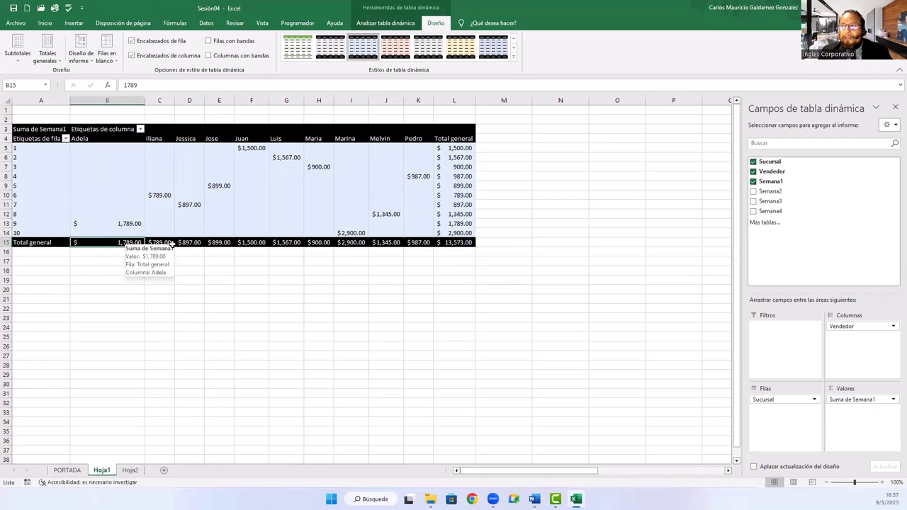
pyautogui.moveTo(171, 243); pyautogui.dragTo(446, 243)
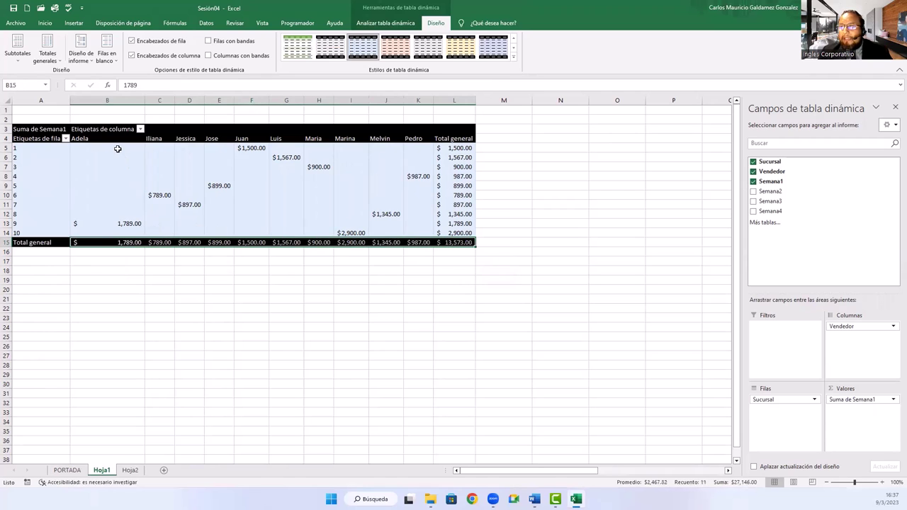
# Select the value blocks, Total general column L5:L14 and row labels 1–10, then show the Subtotales options.
pyautogui.moveTo(118, 149); pyautogui.dragTo(117, 232)
pyautogui.moveTo(159, 176); pyautogui.dragTo(216, 212)
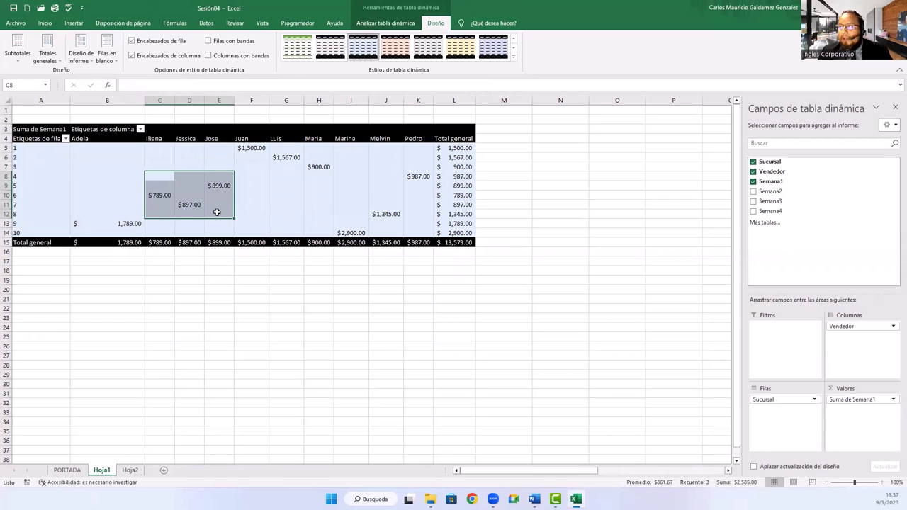
pyautogui.moveTo(249, 148); pyautogui.dragTo(388, 233)
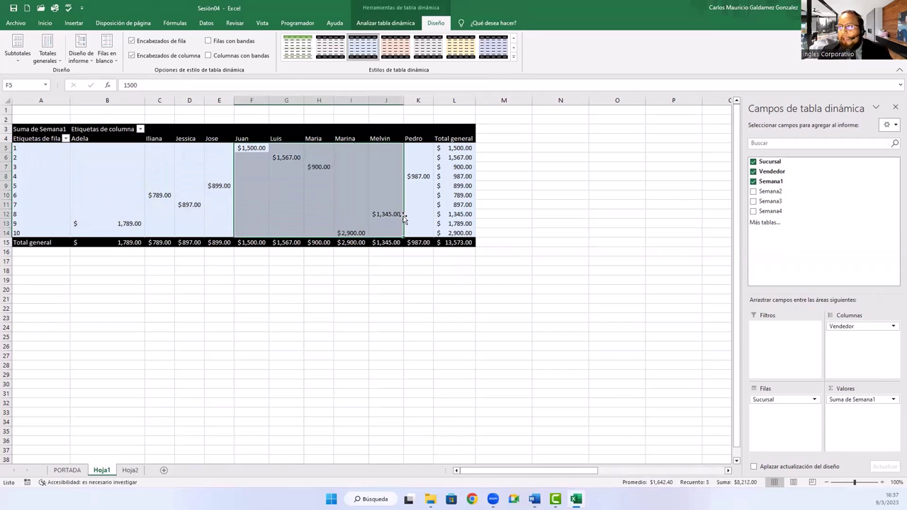
pyautogui.moveTo(411, 166); pyautogui.dragTo(429, 222)
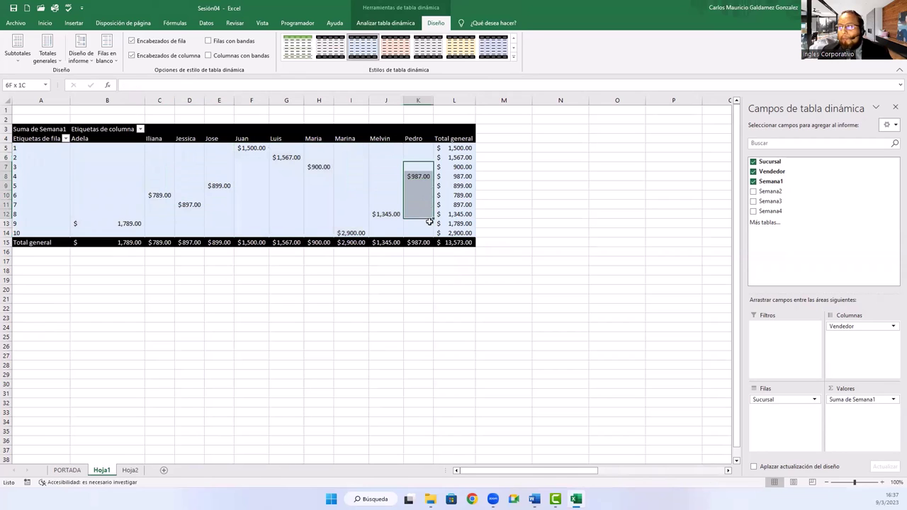
pyautogui.click(449, 243)
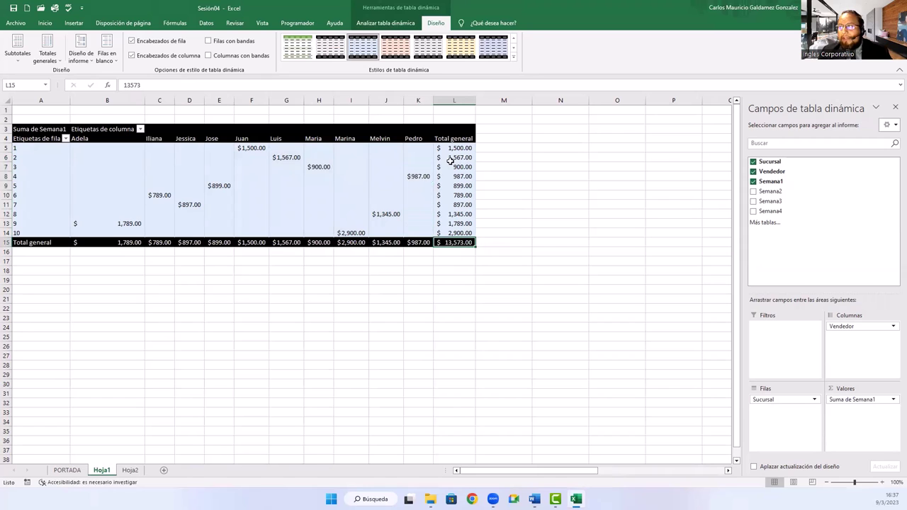
pyautogui.moveTo(452, 147); pyautogui.dragTo(453, 233)
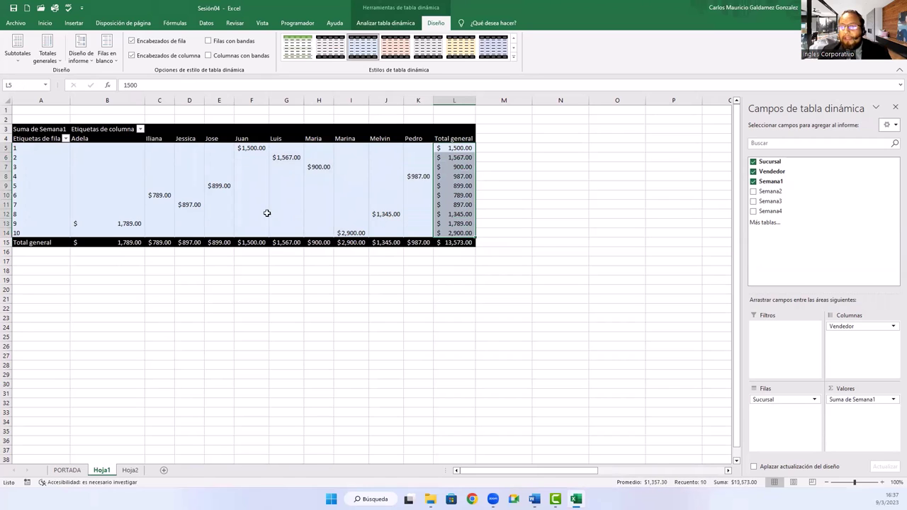
pyautogui.click(137, 195)
pyautogui.click(32, 169)
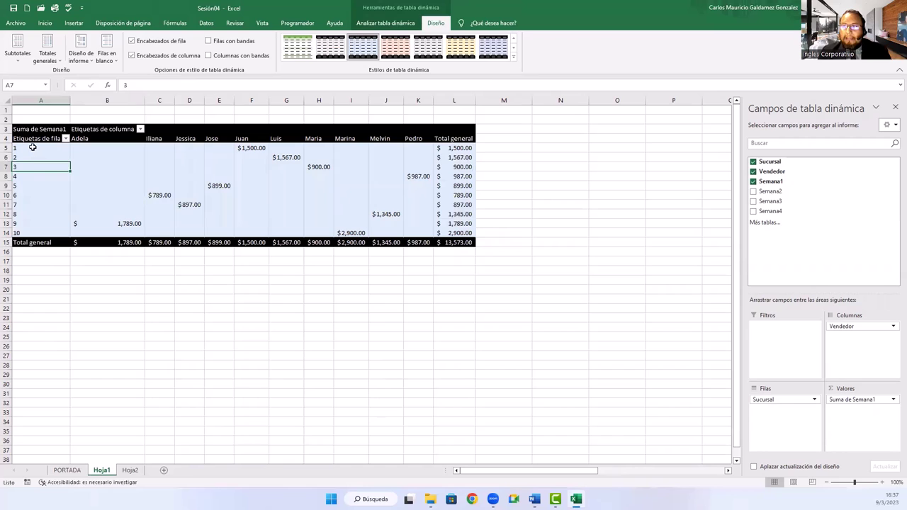
pyautogui.moveTo(32, 148); pyautogui.dragTo(39, 232)
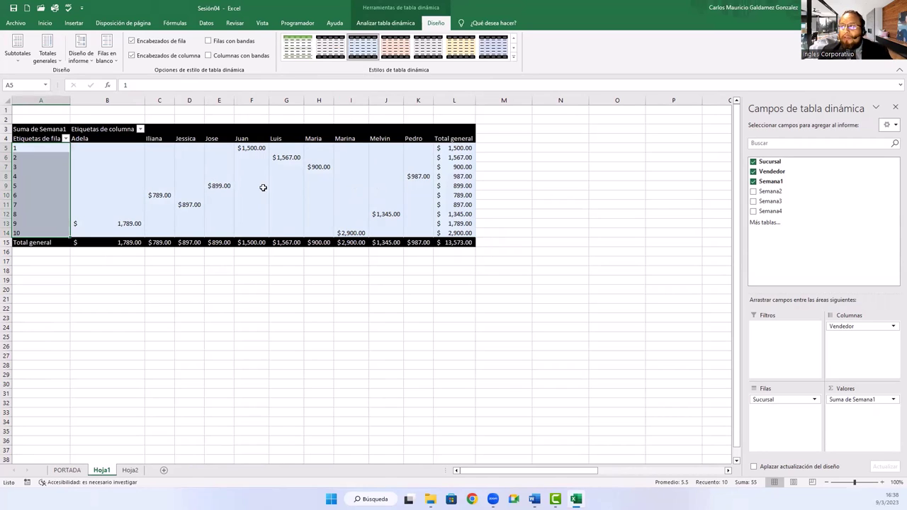
pyautogui.moveTo(233, 185)
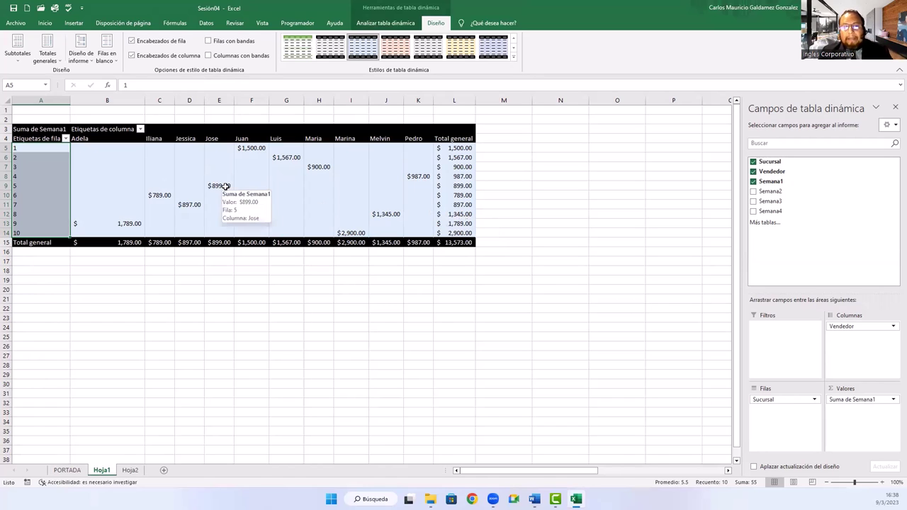
pyautogui.click(18, 51)
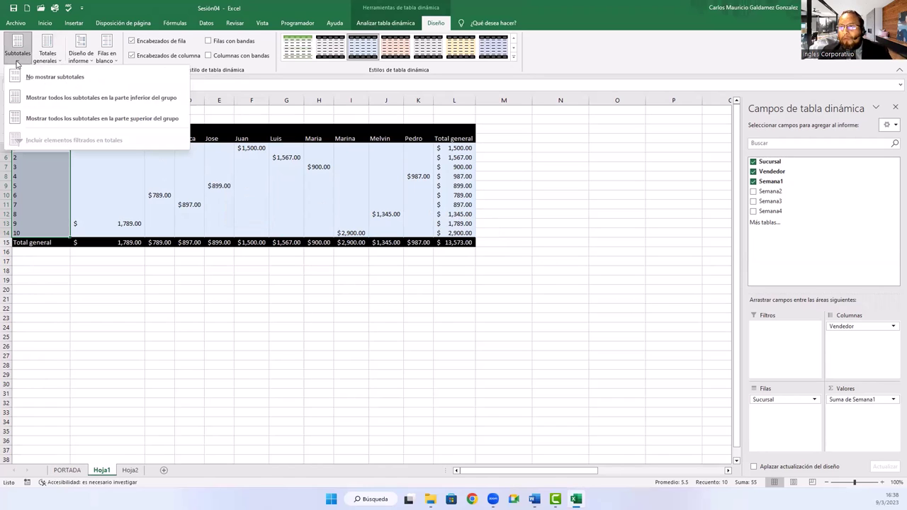
# Choose 'Mostrar todos los subtotales en la parte inferior del grupo' from the Subtotales options.
pyautogui.click(75, 100)
pyautogui.click(17, 50)
pyautogui.click(35, 78)
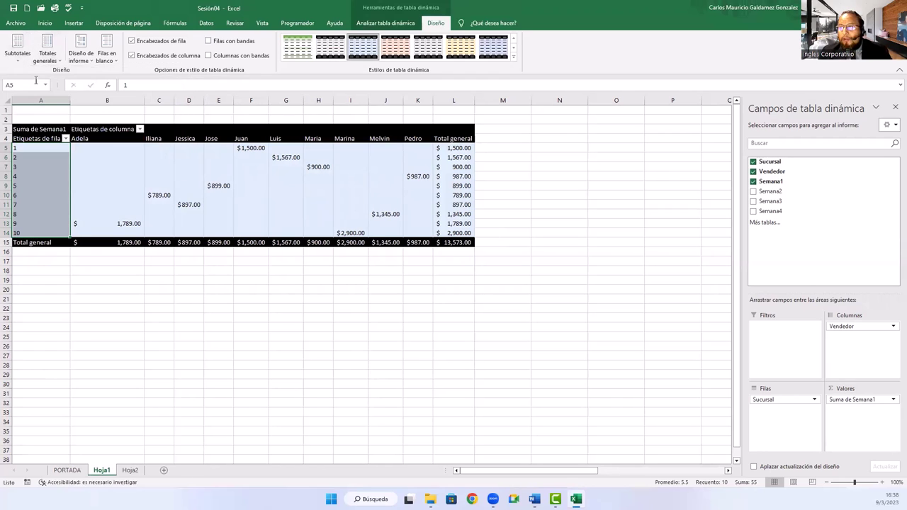
pyautogui.click(25, 48)
pyautogui.click(25, 117)
pyautogui.click(26, 58)
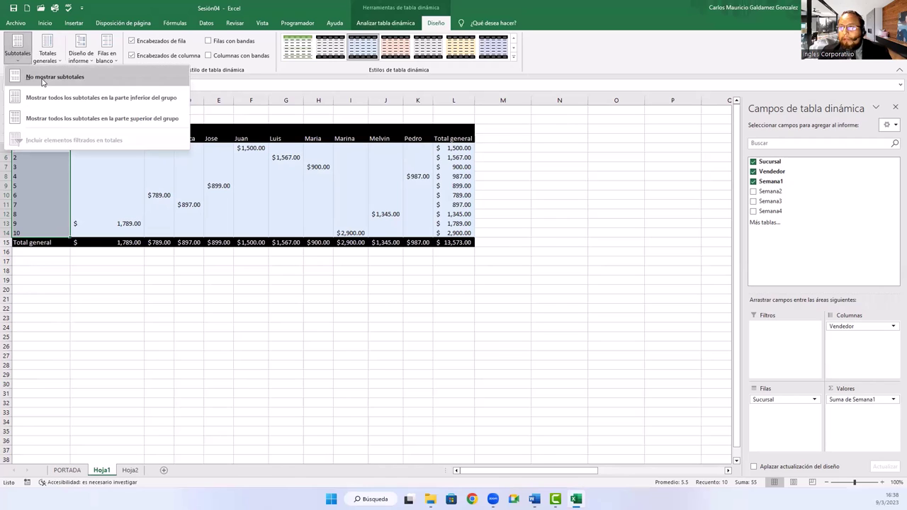
pyautogui.click(41, 81)
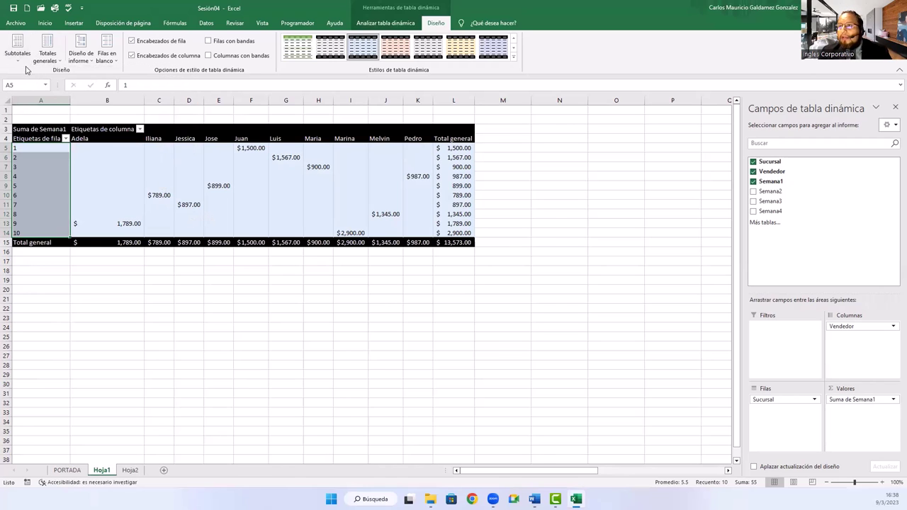
pyautogui.click(22, 63)
pyautogui.click(47, 105)
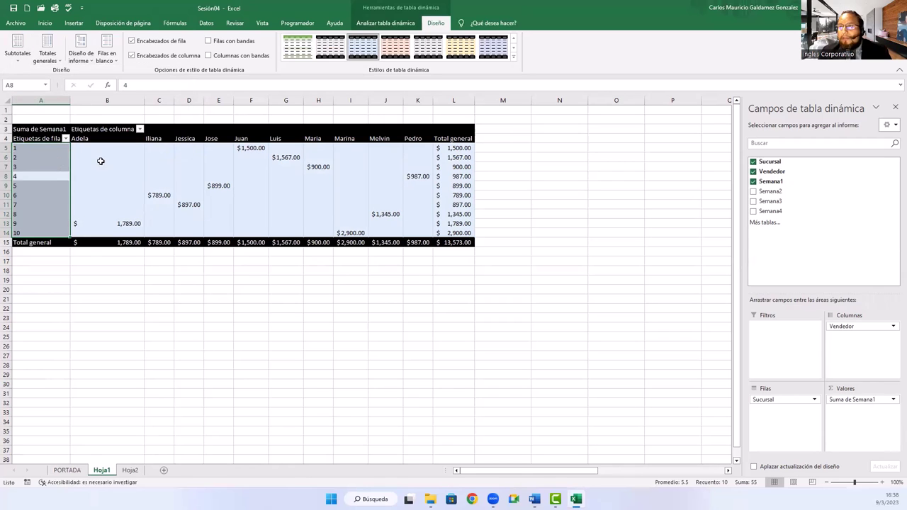
pyautogui.moveTo(97, 159); pyautogui.dragTo(97, 165)
# Try the Totales generales options and settle on Activado para filas y columnas.
pyautogui.click(57, 64)
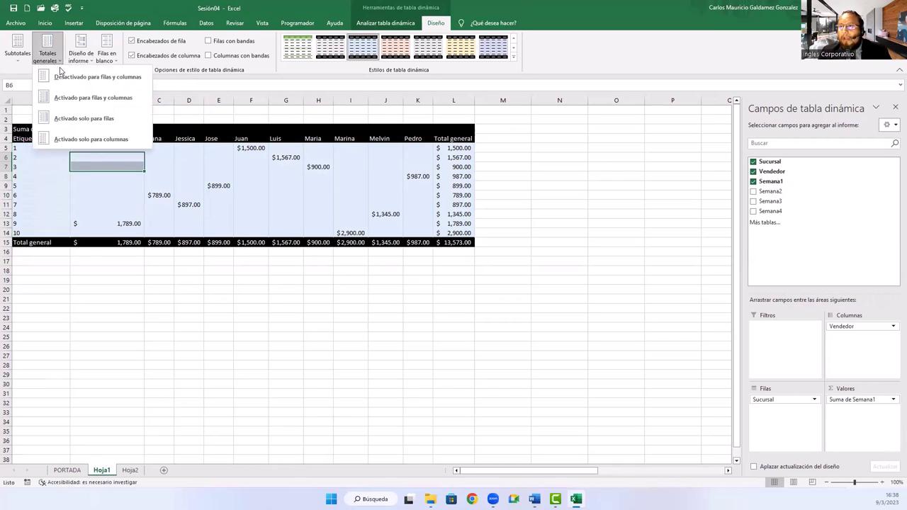
pyautogui.click(74, 95)
pyautogui.click(62, 54)
pyautogui.click(61, 75)
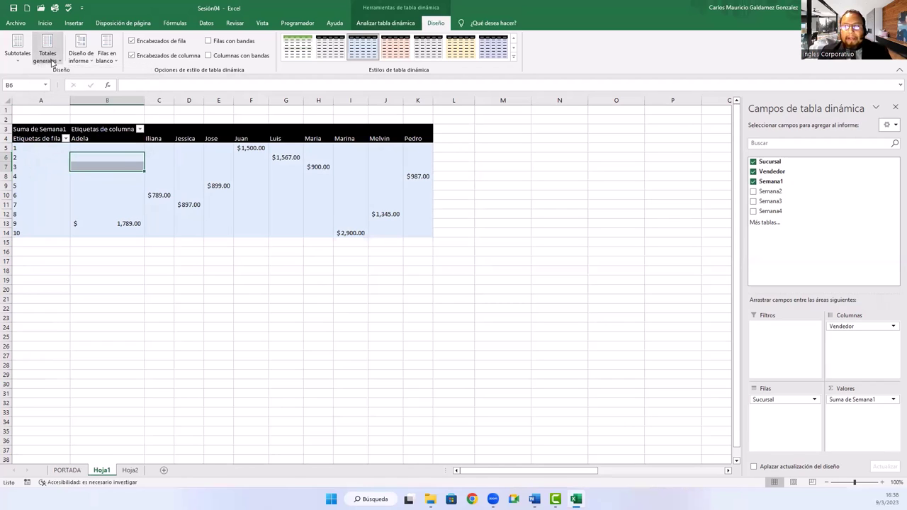
pyautogui.click(52, 62)
pyautogui.click(77, 116)
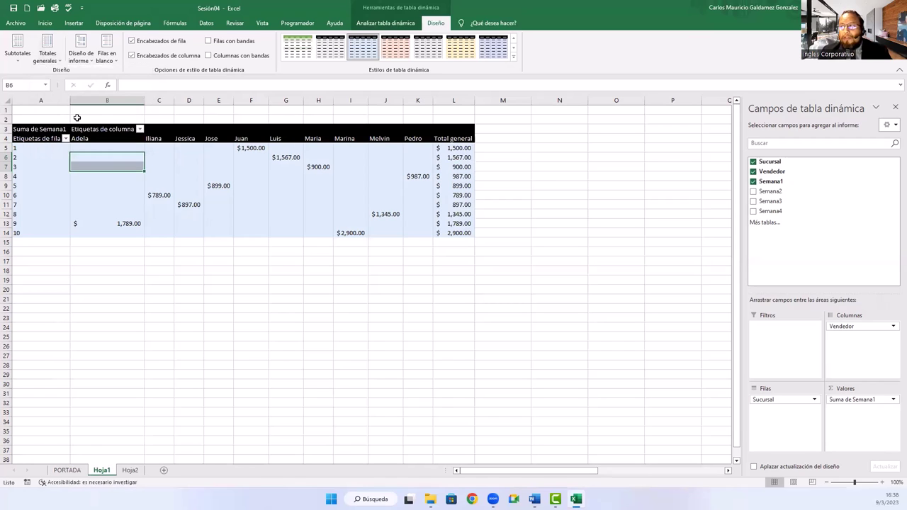
pyautogui.click(47, 51)
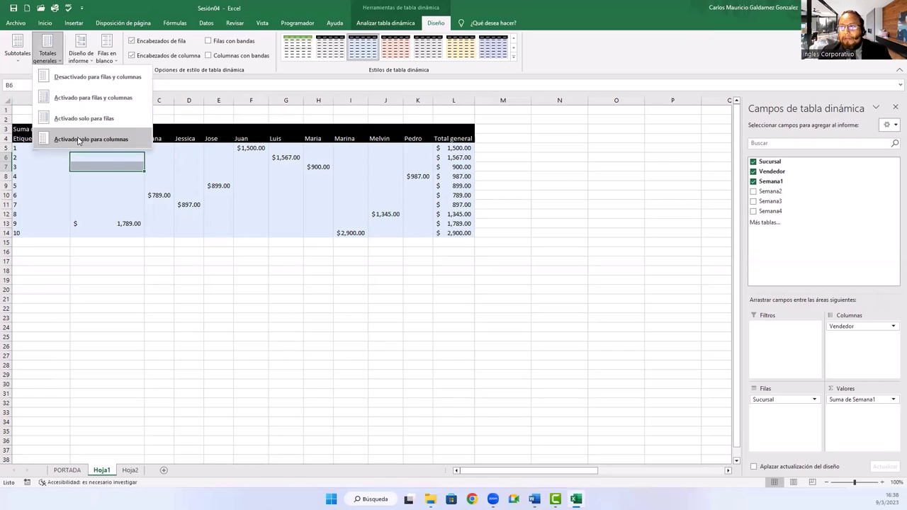
pyautogui.click(78, 140)
pyautogui.click(55, 59)
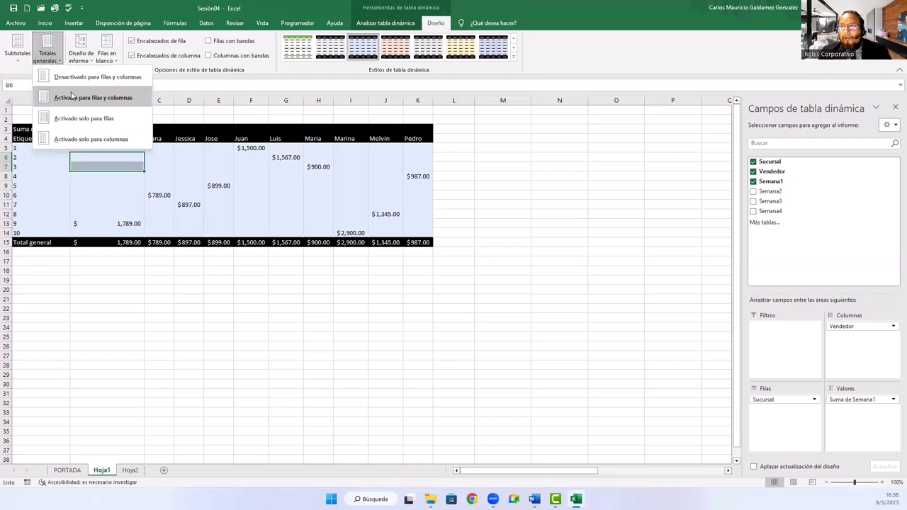
pyautogui.click(72, 96)
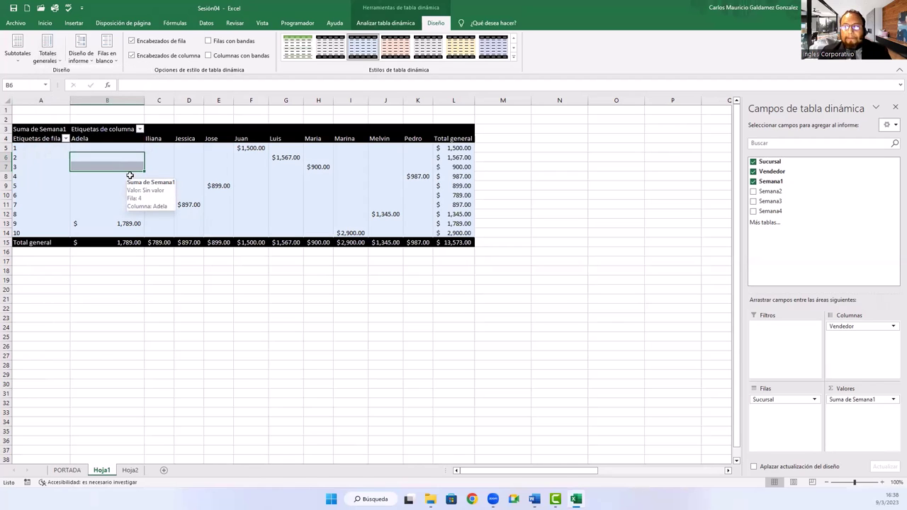
pyautogui.click(82, 62)
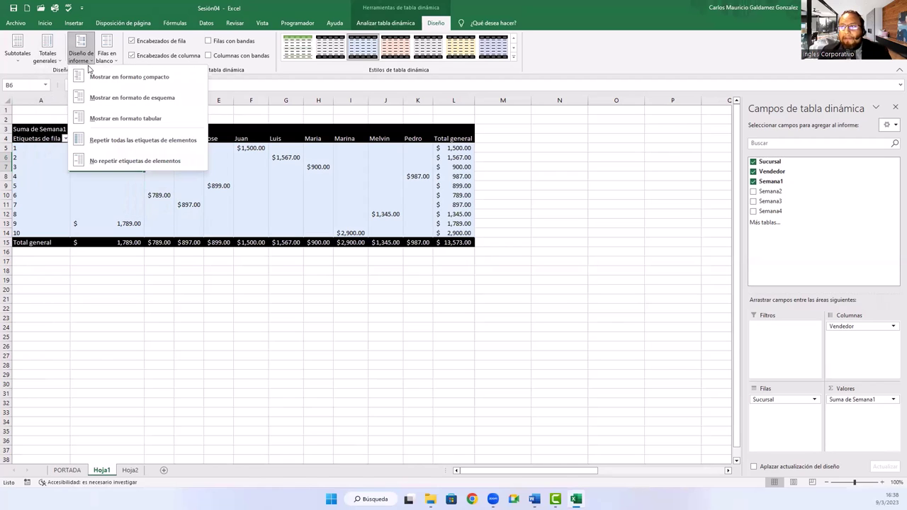
# Keep the pivot in compact layout, reviewing the Diseño de informe choices without changing anything.
pyautogui.click(147, 78)
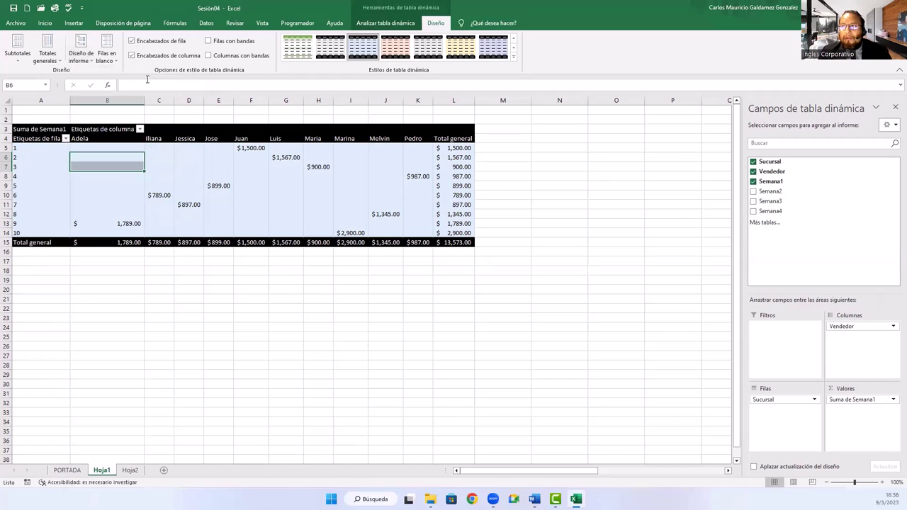
pyautogui.click(131, 165)
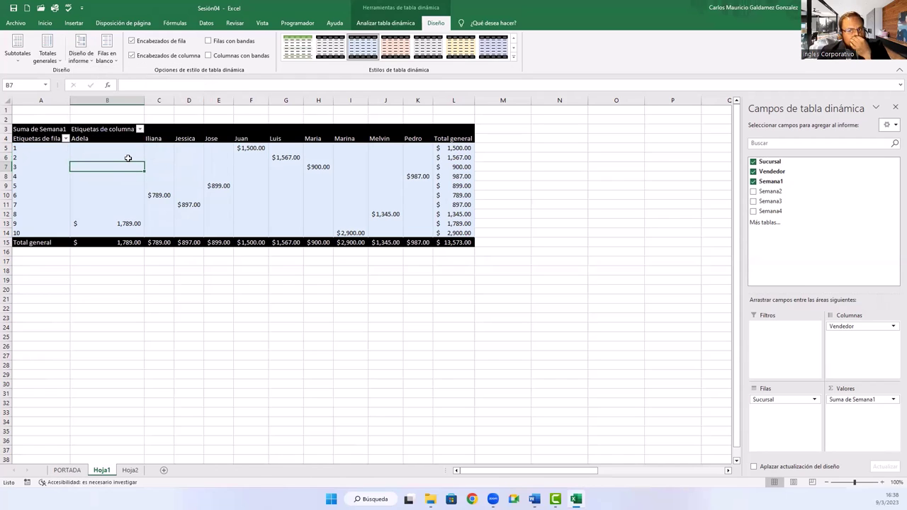
pyautogui.click(85, 61)
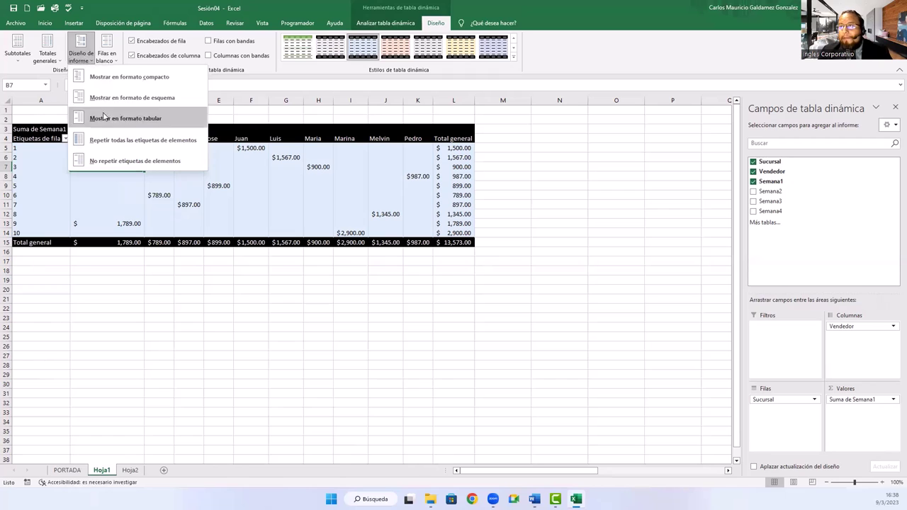
pyautogui.click(121, 186)
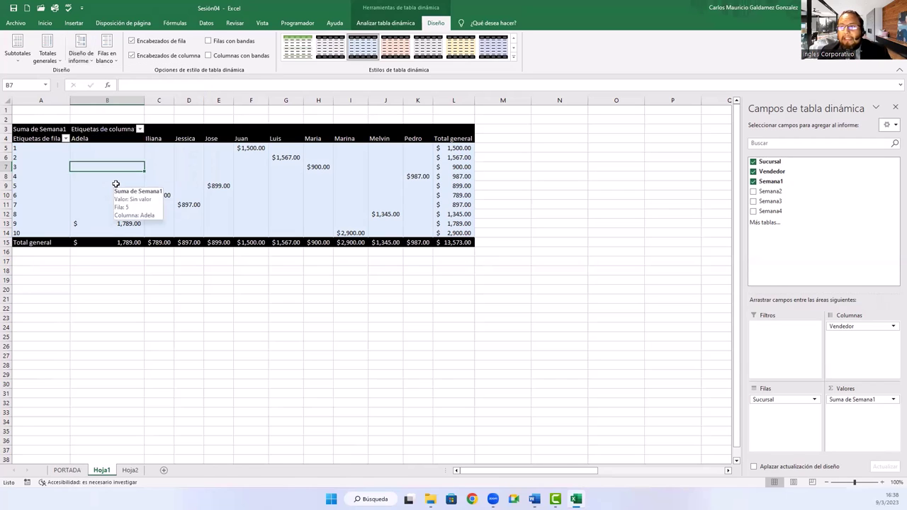
pyautogui.click(18, 148)
pyautogui.click(36, 149)
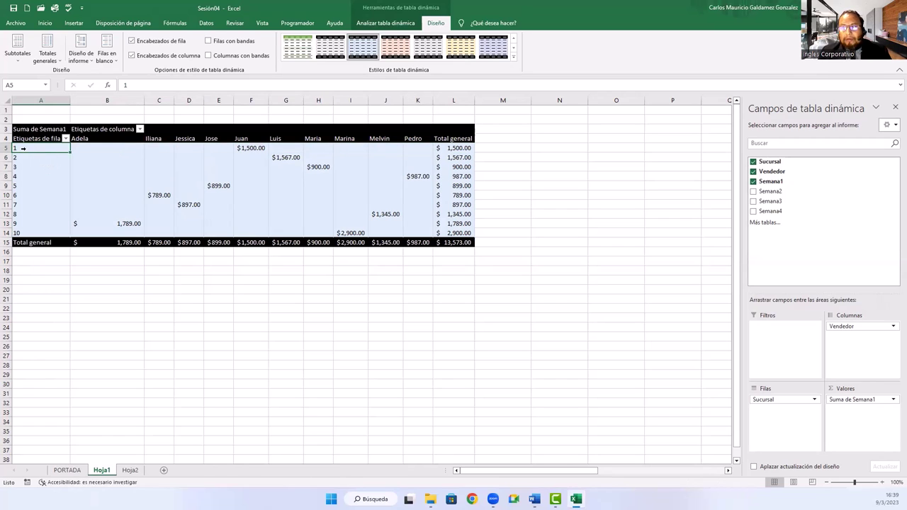
# Try the outline and tabular layouts, then return the pivot to Mostrar en formato compacto.
pyautogui.click(81, 58)
pyautogui.click(168, 99)
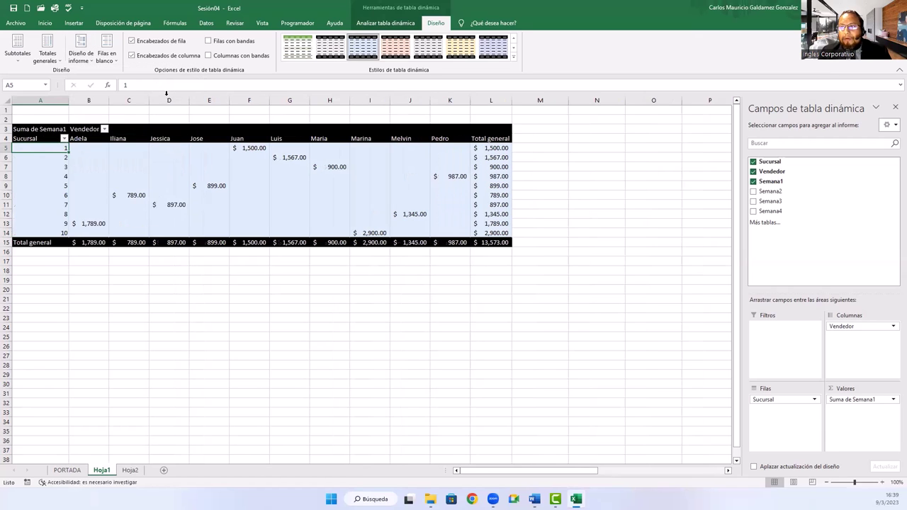
pyautogui.click(82, 63)
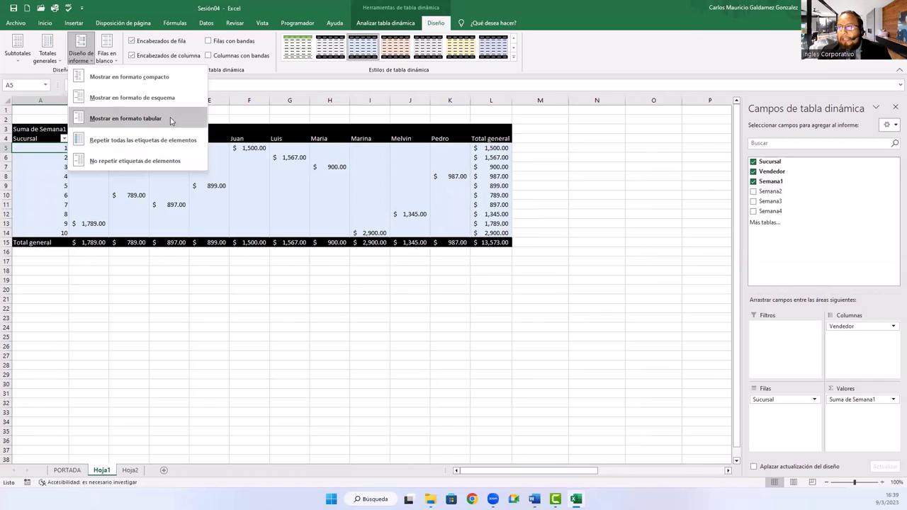
pyautogui.click(122, 120)
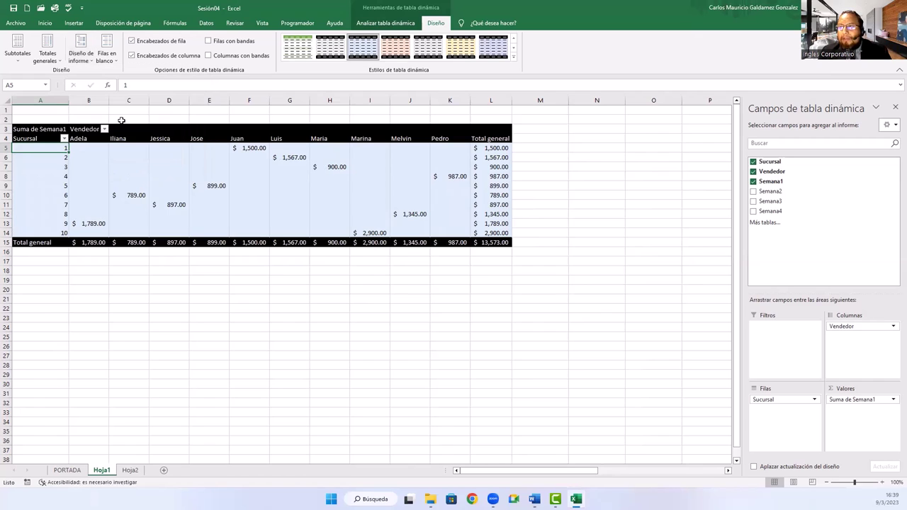
pyautogui.click(90, 163)
pyautogui.click(81, 57)
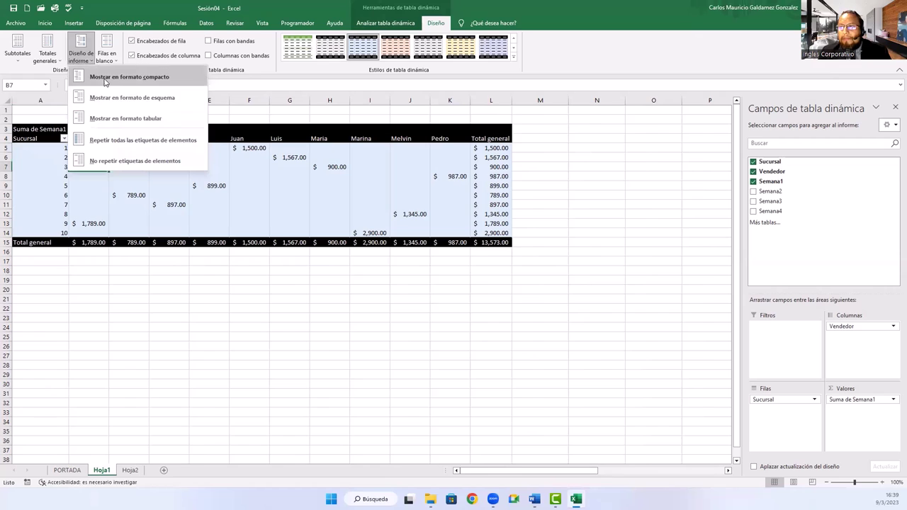
pyautogui.click(105, 80)
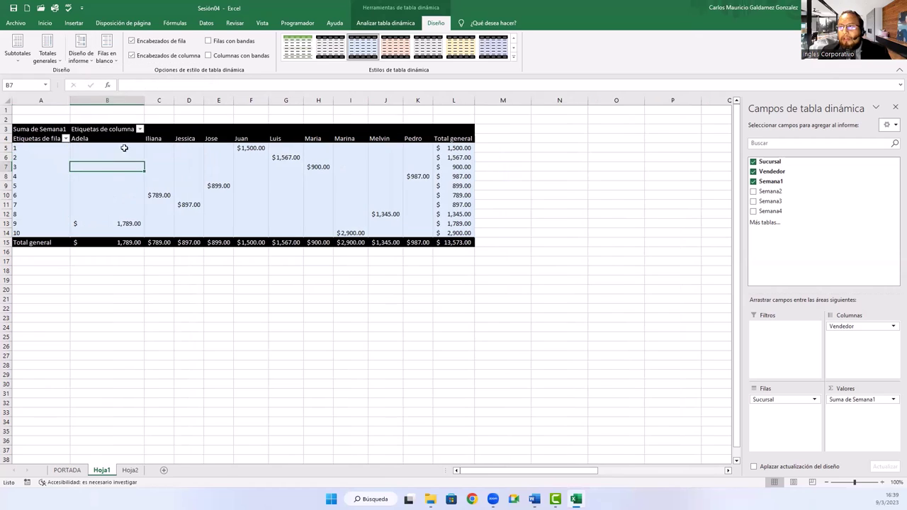
pyautogui.click(108, 63)
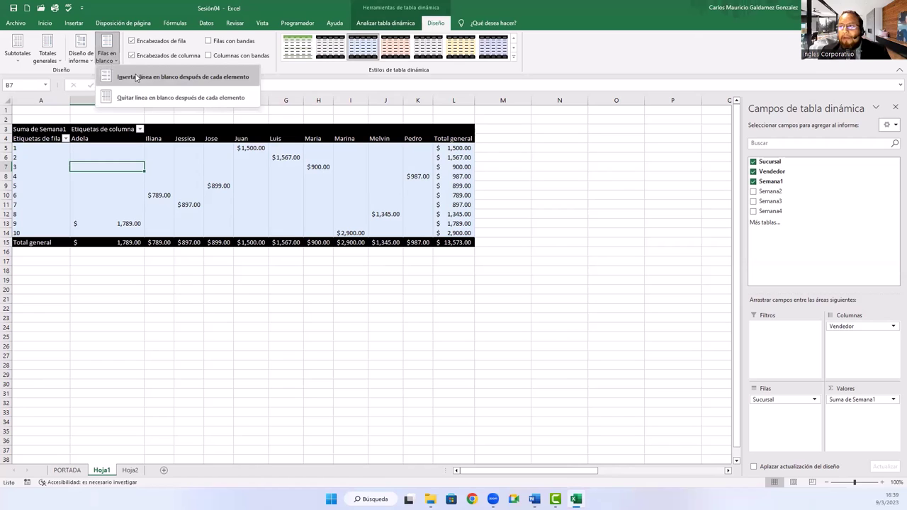
pyautogui.click(159, 99)
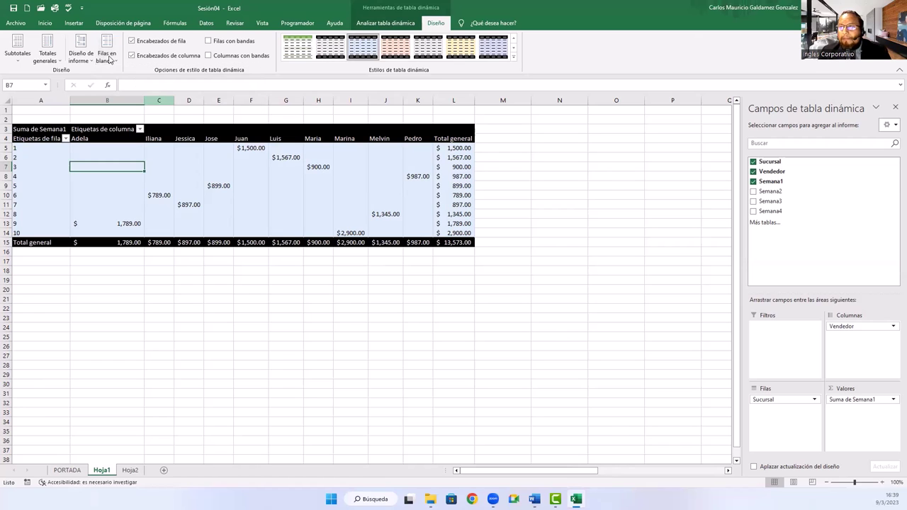
pyautogui.click(108, 58)
pyautogui.click(137, 78)
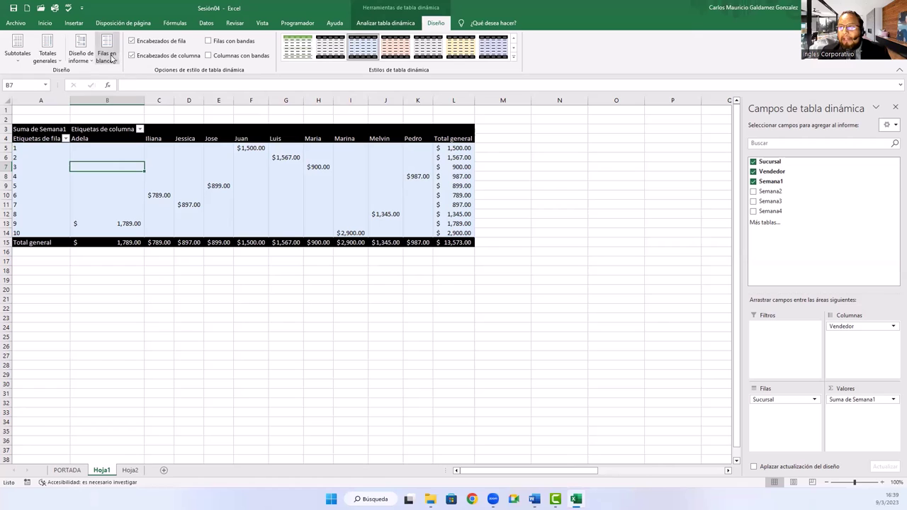
pyautogui.click(107, 56)
pyautogui.click(167, 100)
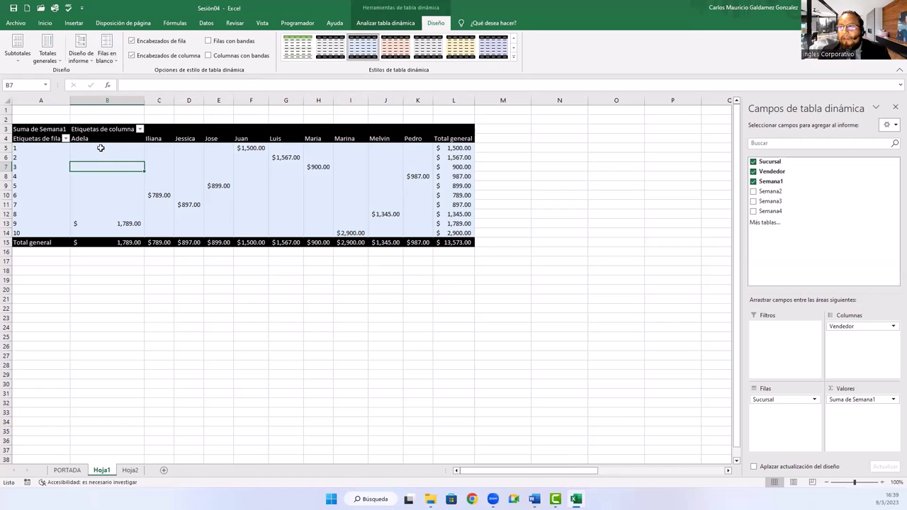
pyautogui.moveTo(100, 147); pyautogui.dragTo(110, 214)
pyautogui.click(98, 232)
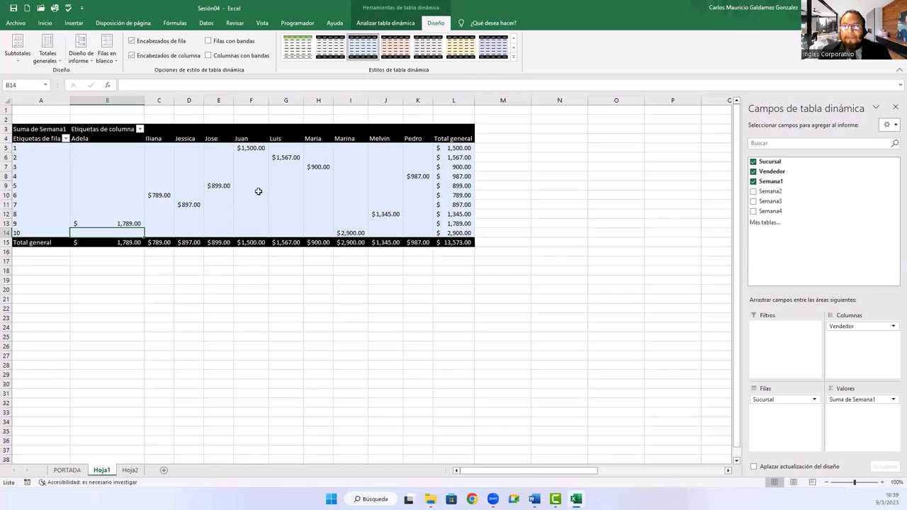
pyautogui.click(240, 180)
pyautogui.moveTo(239, 180); pyautogui.dragTo(243, 185)
pyautogui.click(247, 175)
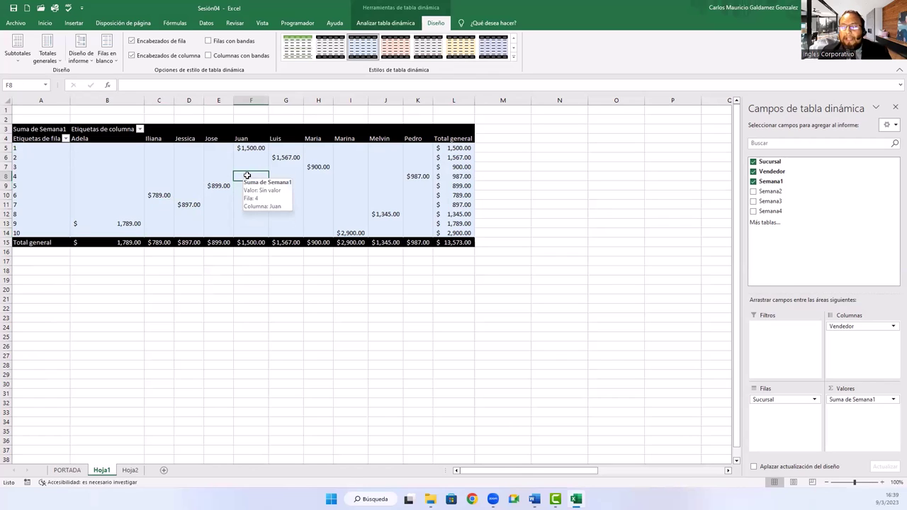